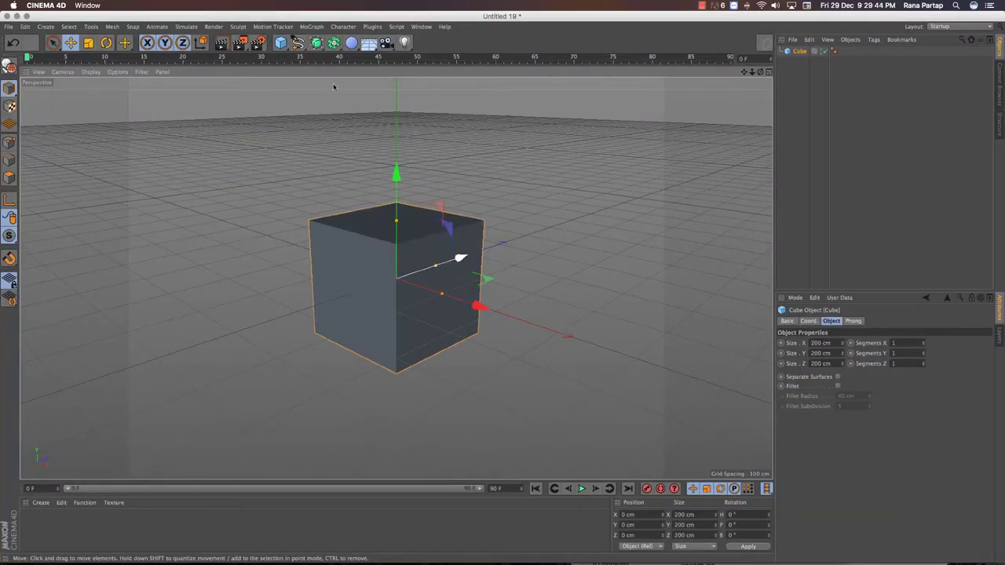
# Add a Subdivision Surface, parent the Cube under it, and show wireframe lines on the shaded view.
pyautogui.moveTo(322, 44); pyautogui.dragTo(350, 58)
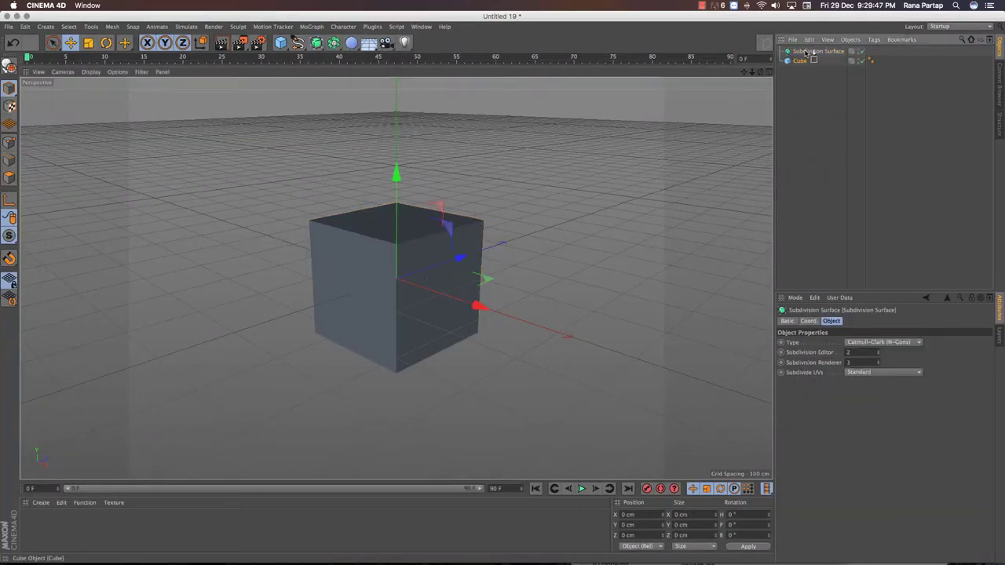
pyautogui.moveTo(809, 62); pyautogui.dragTo(814, 51)
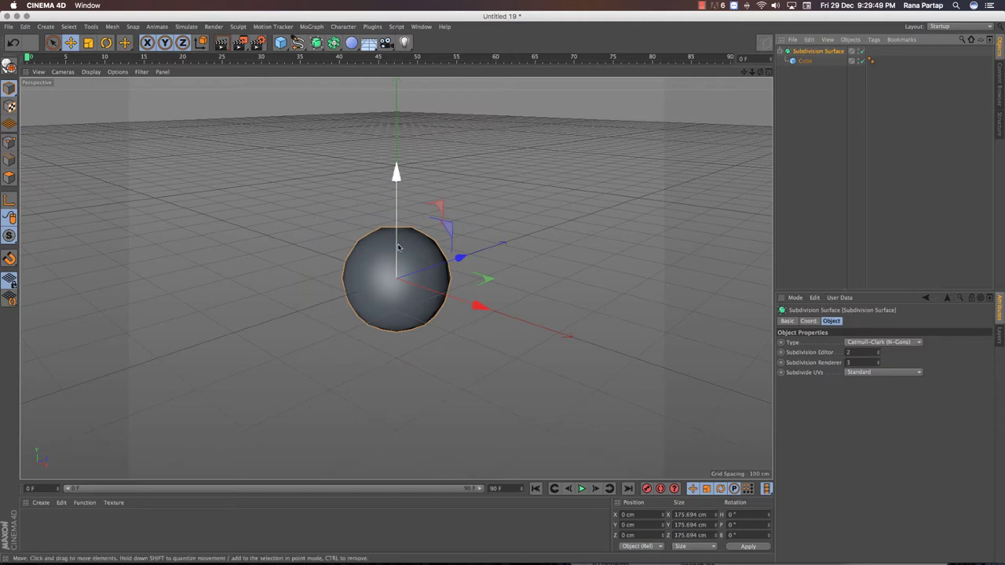
pyautogui.scroll(3, 398, 257)
pyautogui.click(86, 72)
pyautogui.click(102, 91)
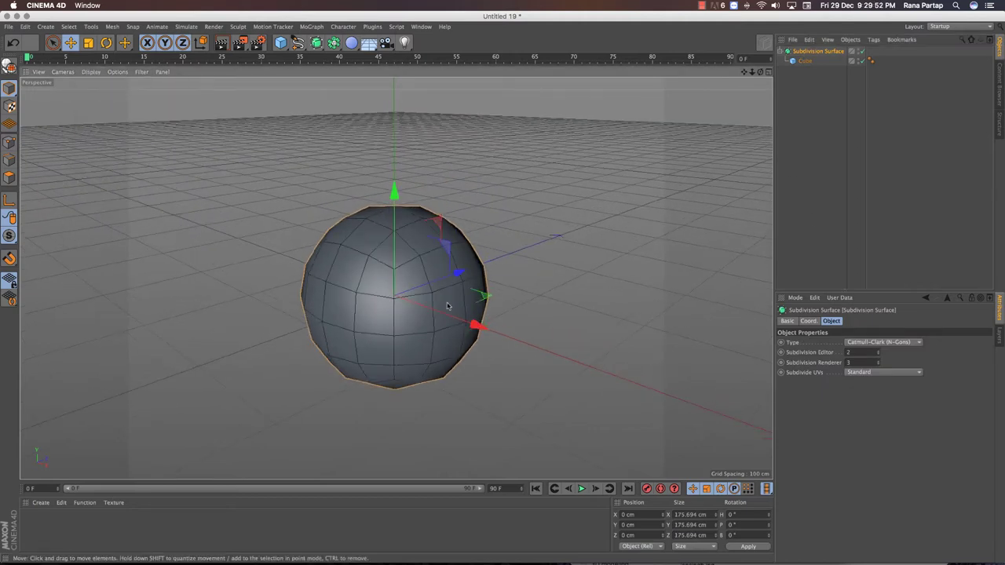
# Set the editor subdivision level to 1 and switch to the four-view layout.
pyautogui.click(849, 353)
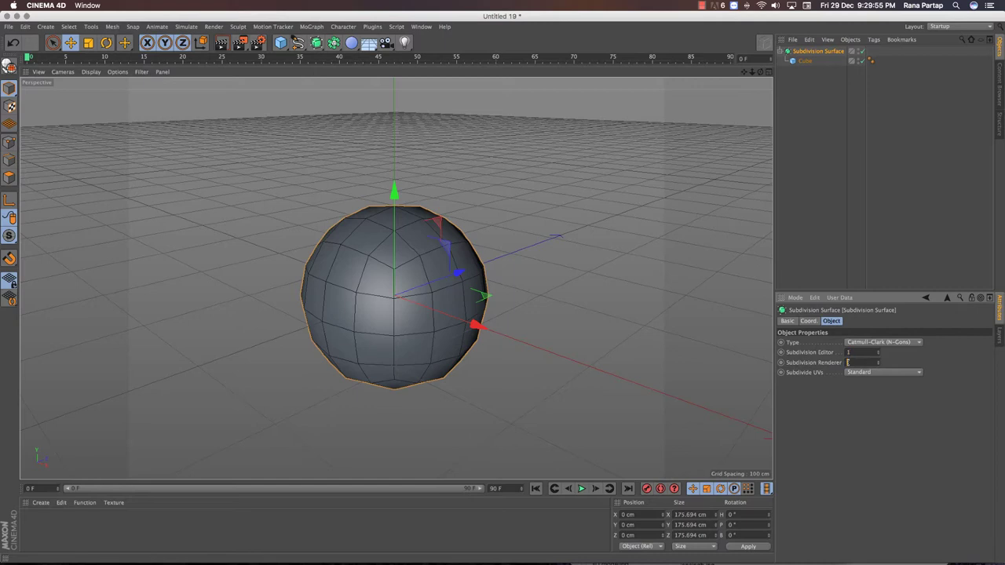
pyautogui.write('1')
pyautogui.scroll(2, 379, 283)
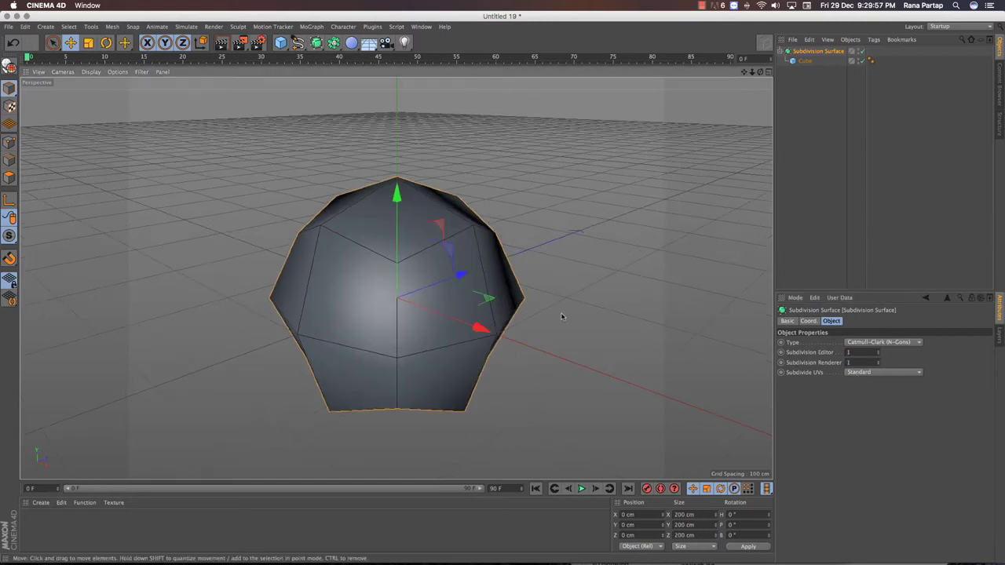
pyautogui.moveTo(561, 315)
pyautogui.keyDown('alt'); pyautogui.mouseDown()
pyautogui.moveTo(602, 283)
pyautogui.moveTo(590, 288)
pyautogui.moveTo(603, 353)
pyautogui.moveTo(560, 323)
pyautogui.mouseUp(); pyautogui.keyUp('alt')
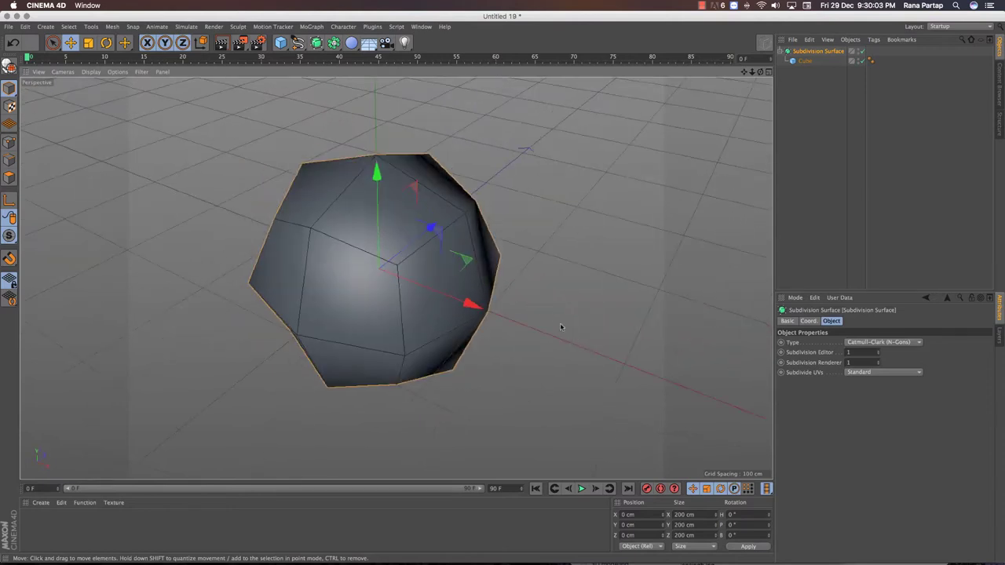
pyautogui.click(767, 72)
# Make the subdivided sphere editable with C and maximize the Front view.
pyautogui.press('c')
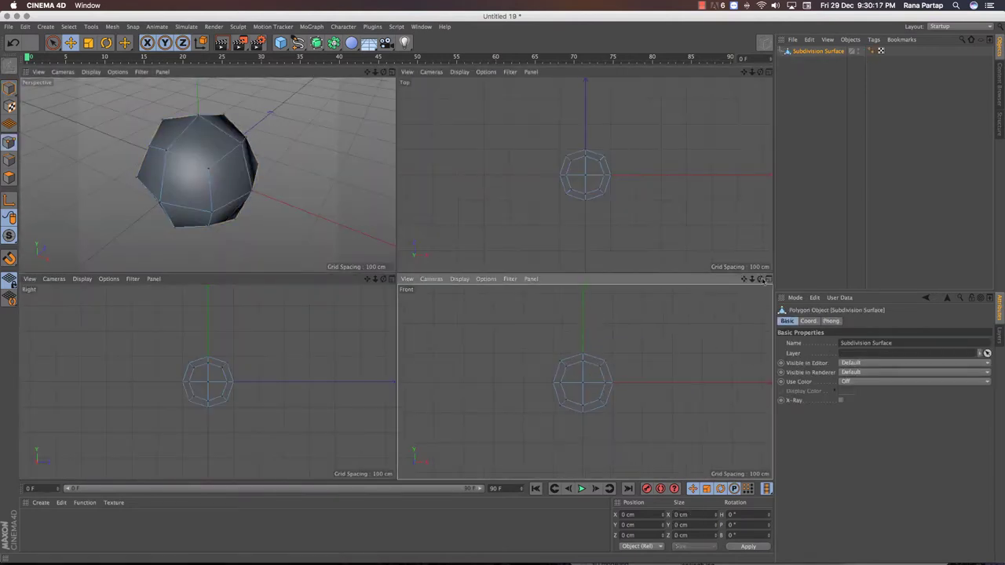
pyautogui.middleClick(595, 377)
pyautogui.scroll(2, 400, 264)
pyautogui.scroll(3, 405, 242)
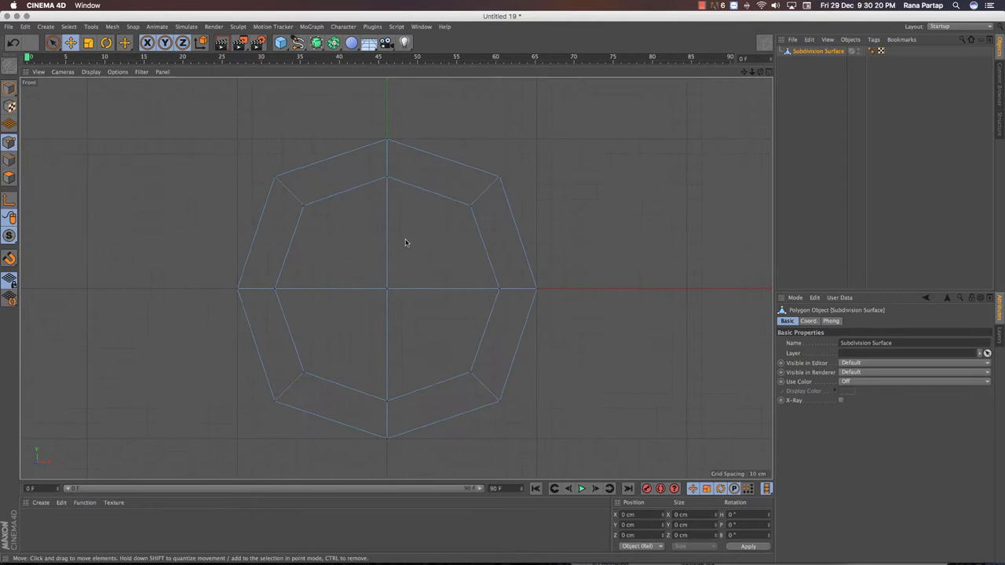
# Select the top and bottom points and scale them vertically to about 200 cm tall.
pyautogui.click(52, 42)
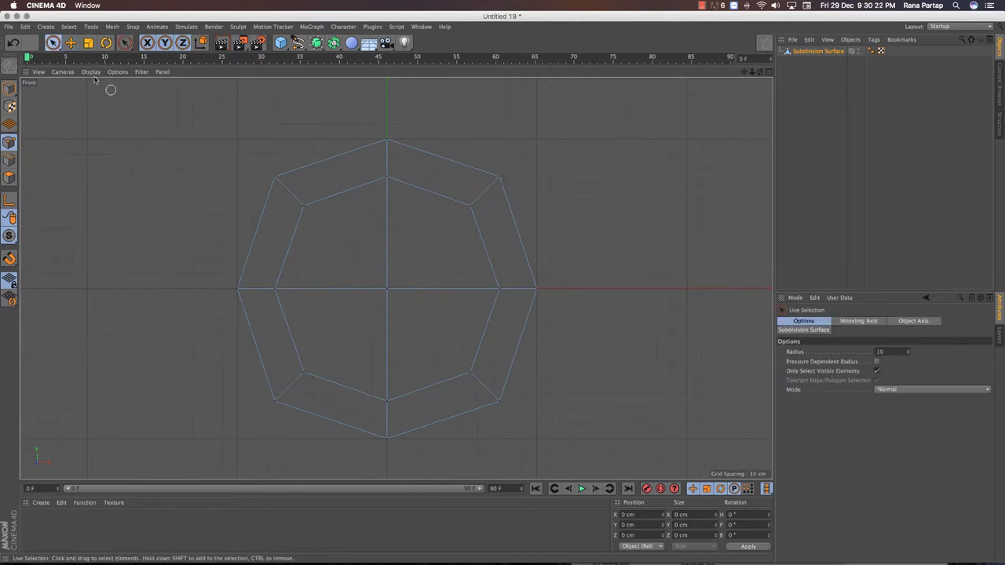
pyautogui.click(387, 179)
pyautogui.keyDown('shift'); pyautogui.click(273, 401); pyautogui.keyUp('shift')
pyautogui.keyDown('shift'); pyautogui.click(498, 401); pyautogui.keyUp('shift')
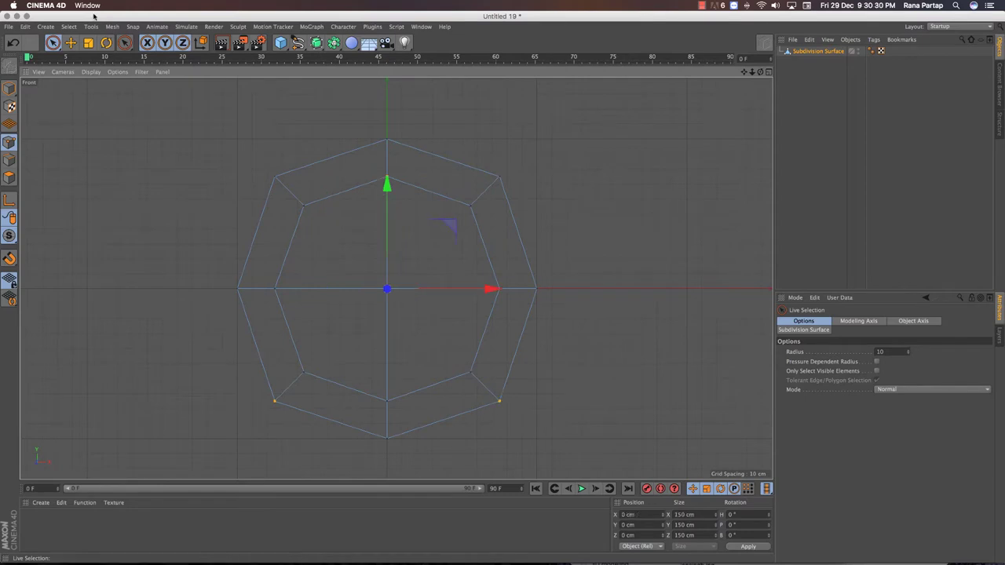
pyautogui.press('t')
pyautogui.moveTo(387, 182); pyautogui.dragTo(390, 150)
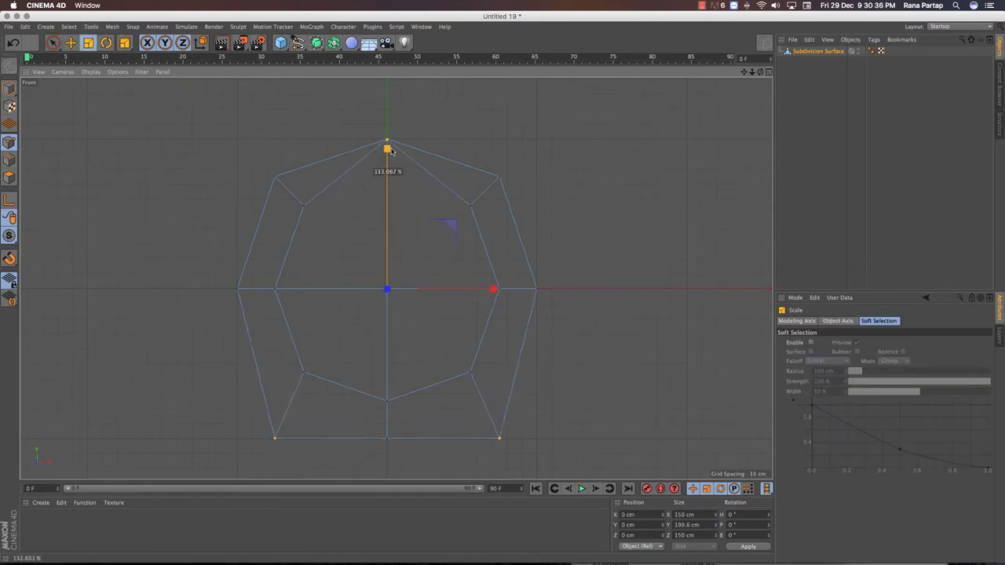
pyautogui.moveTo(391, 149); pyautogui.dragTo(392, 148)
# In the perspective view, switch to Edge mode and select the first two seam edges.
pyautogui.middleClick(488, 219)
pyautogui.click(392, 71)
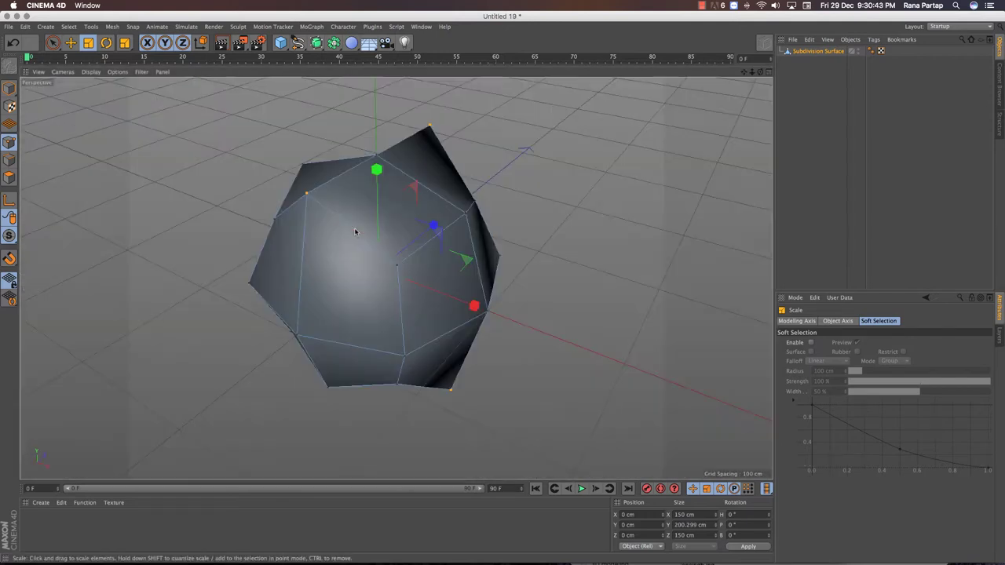
pyautogui.moveTo(521, 258)
pyautogui.keyDown('alt'); pyautogui.mouseDown()
pyautogui.moveTo(291, 173)
pyautogui.moveTo(387, 234)
pyautogui.moveTo(525, 233)
pyautogui.moveTo(518, 204)
pyautogui.mouseUp(); pyautogui.keyUp('alt')
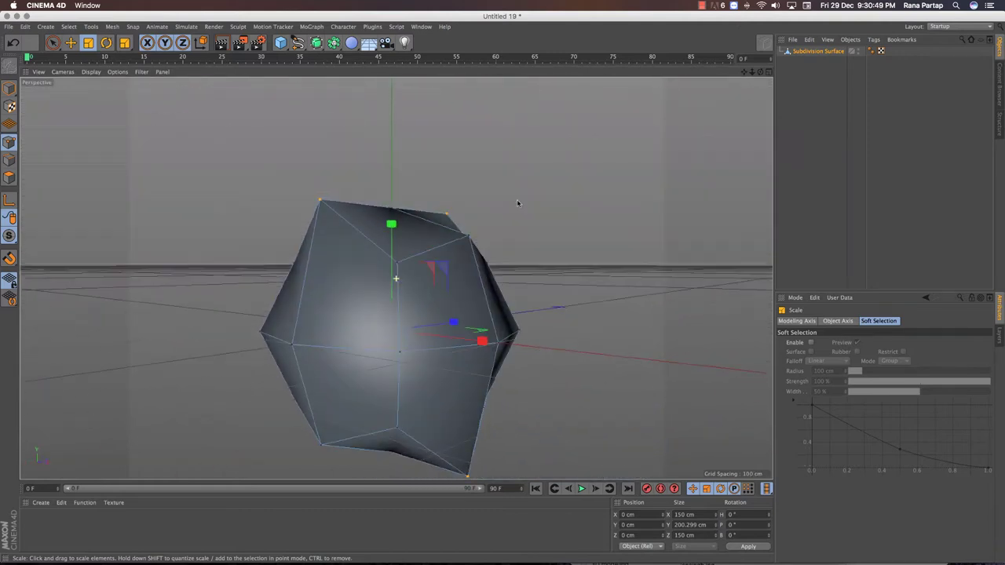
pyautogui.keyDown('alt'); pyautogui.moveTo(450, 278); pyautogui.dragTo(419, 254); pyautogui.keyUp('alt')
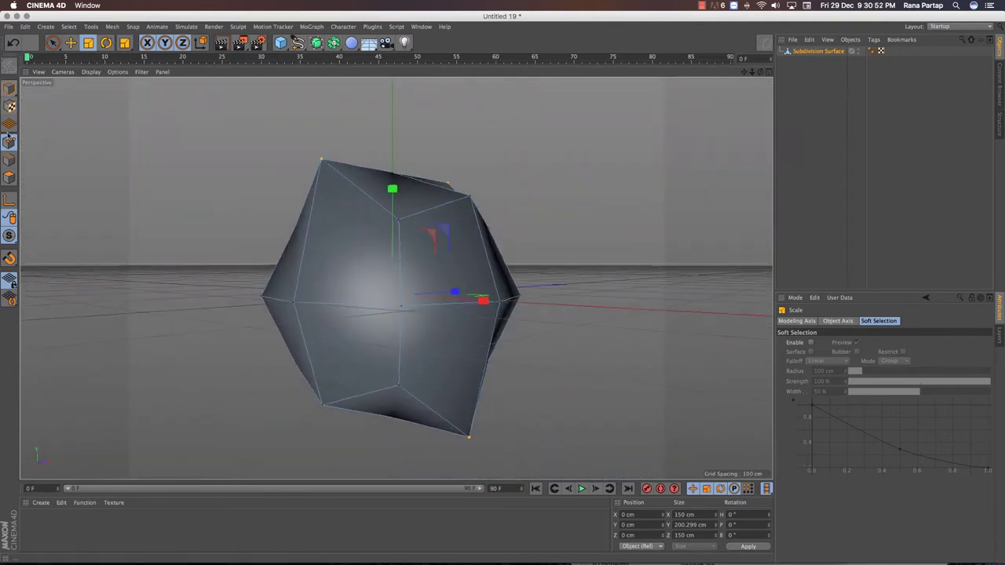
pyautogui.click(8, 160)
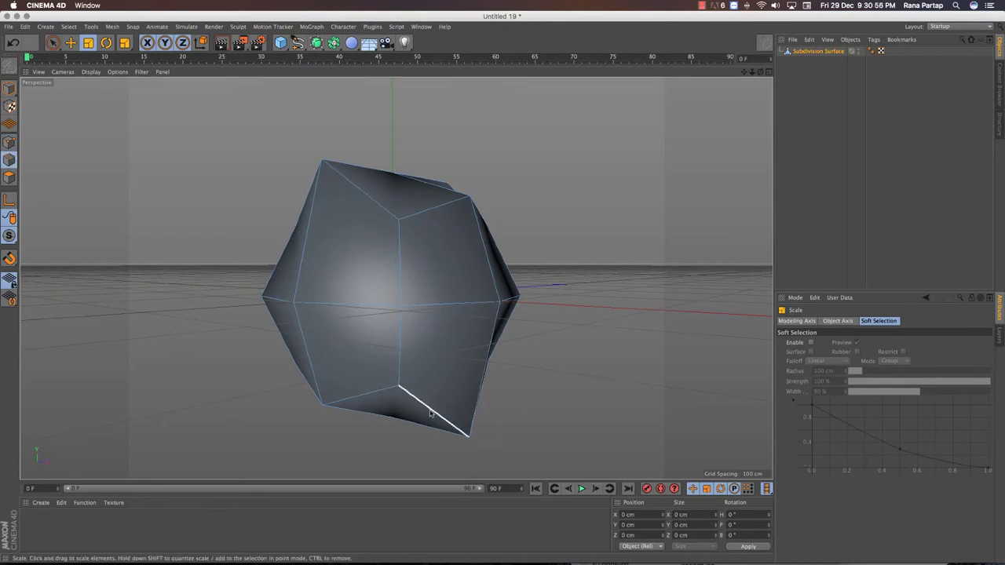
pyautogui.click(430, 414)
pyautogui.keyDown('shift'); pyautogui.click(400, 335); pyautogui.keyUp('shift')
# Add the next vertical, top and bottom-left edges to the seam selection.
pyautogui.keyDown('shift'); pyautogui.click(398, 267); pyautogui.keyUp('shift')
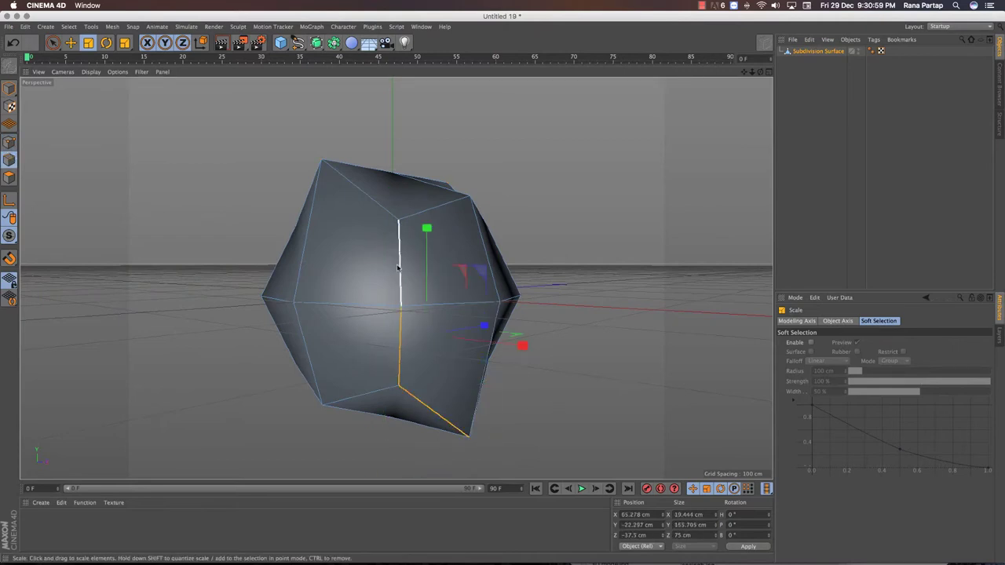
pyautogui.keyDown('shift'); pyautogui.click(378, 207); pyautogui.keyUp('shift')
pyautogui.keyDown('alt'); pyautogui.moveTo(325, 236); pyautogui.dragTo(278, 205); pyautogui.keyUp('alt')
pyautogui.keyDown('shift'); pyautogui.click(230, 248); pyautogui.keyUp('shift')
pyautogui.keyDown('shift'); pyautogui.click(218, 263); pyautogui.keyUp('shift')
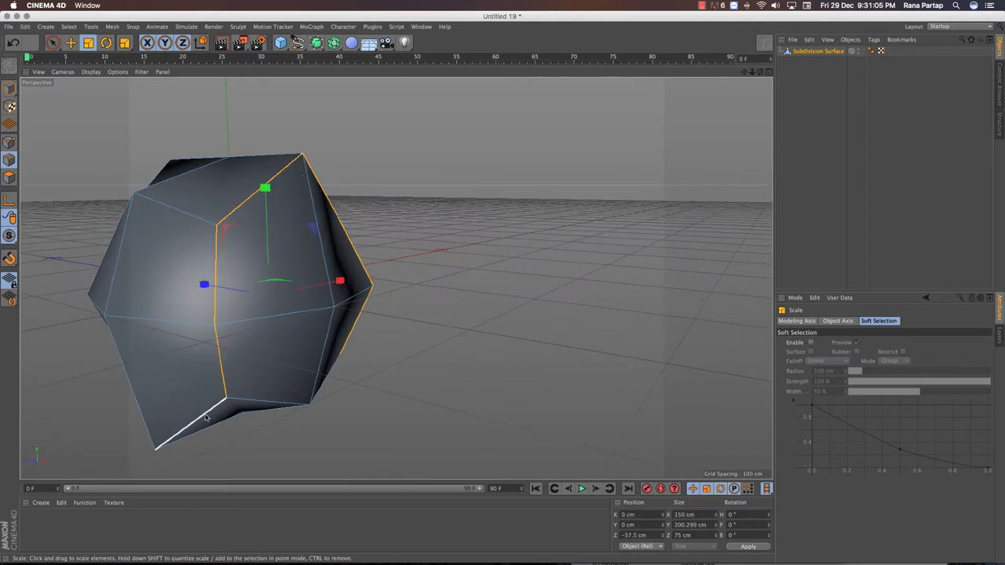
pyautogui.moveTo(454, 352)
pyautogui.keyDown('alt'); pyautogui.mouseDown()
pyautogui.moveTo(168, 330)
pyautogui.moveTo(393, 382)
pyautogui.moveTo(405, 420)
pyautogui.mouseUp(); pyautogui.keyUp('alt')
pyautogui.keyDown('shift'); pyautogui.click(404, 420); pyautogui.keyUp('shift')
pyautogui.keyDown('shift'); pyautogui.click(426, 377); pyautogui.keyUp('shift')
# Add the last top edge to close the seam loop and return to Live Selection.
pyautogui.moveTo(668, 367)
pyautogui.keyDown('alt'); pyautogui.mouseDown()
pyautogui.moveTo(510, 294)
pyautogui.moveTo(558, 322)
pyautogui.mouseUp(); pyautogui.keyUp('alt')
pyautogui.keyDown('shift'); pyautogui.click(520, 279); pyautogui.keyUp('shift')
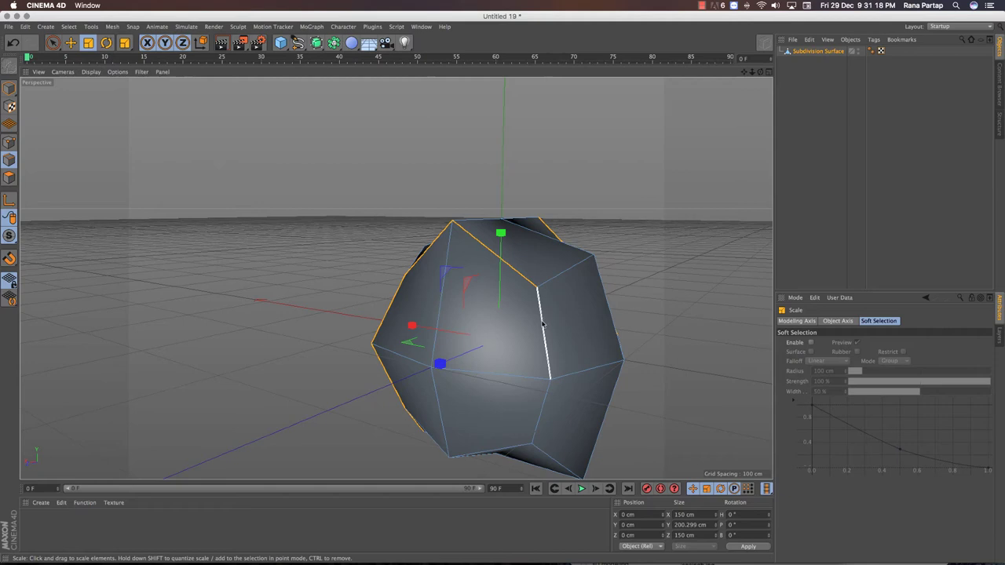
pyautogui.moveTo(540, 450)
pyautogui.keyDown('alt'); pyautogui.mouseDown()
pyautogui.moveTo(588, 358)
pyautogui.moveTo(565, 363)
pyautogui.moveTo(636, 366)
pyautogui.mouseUp(); pyautogui.keyUp('alt')
pyautogui.keyDown('alt'); pyautogui.moveTo(484, 369); pyautogui.dragTo(433, 292); pyautogui.keyUp('alt')
pyautogui.press('space')
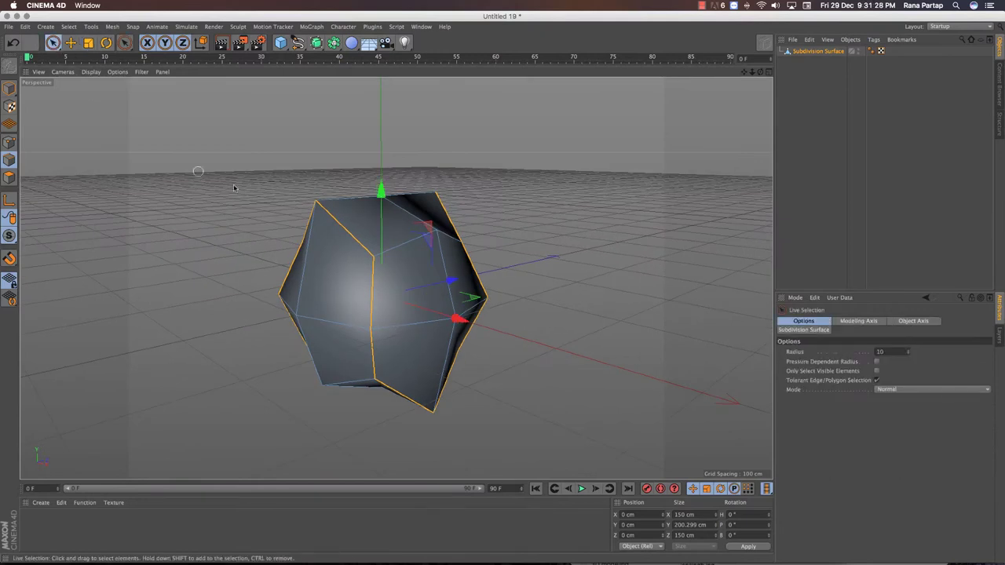
pyautogui.scroll(2, 390, 256)
pyautogui.scroll(1, 391, 256)
# Bevel the seam edges into a 3.34 cm chamfer band, then add a new Subdivision Surface.
pyautogui.rightClick(515, 224)
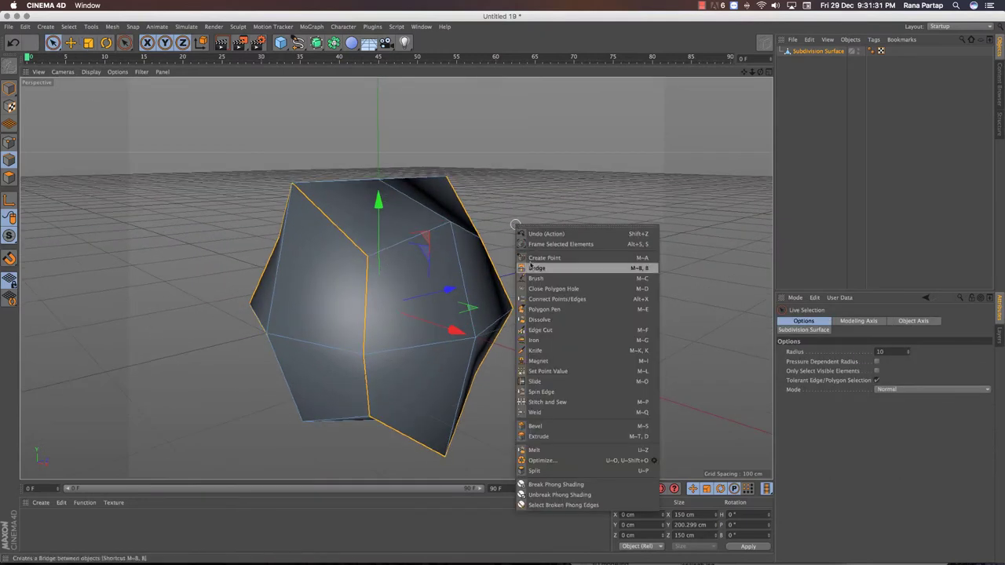
pyautogui.click(559, 428)
pyautogui.moveTo(509, 383)
pyautogui.mouseDown()
pyautogui.moveTo(520, 382)
pyautogui.moveTo(507, 385)
pyautogui.moveTo(396, 306)
pyautogui.moveTo(662, 348)
pyautogui.moveTo(673, 314)
pyautogui.moveTo(618, 374)
pyautogui.moveTo(626, 368)
pyautogui.moveTo(577, 363)
pyautogui.mouseUp()
pyautogui.keyDown('alt'); pyautogui.moveTo(391, 302); pyautogui.dragTo(387, 297); pyautogui.keyUp('alt')
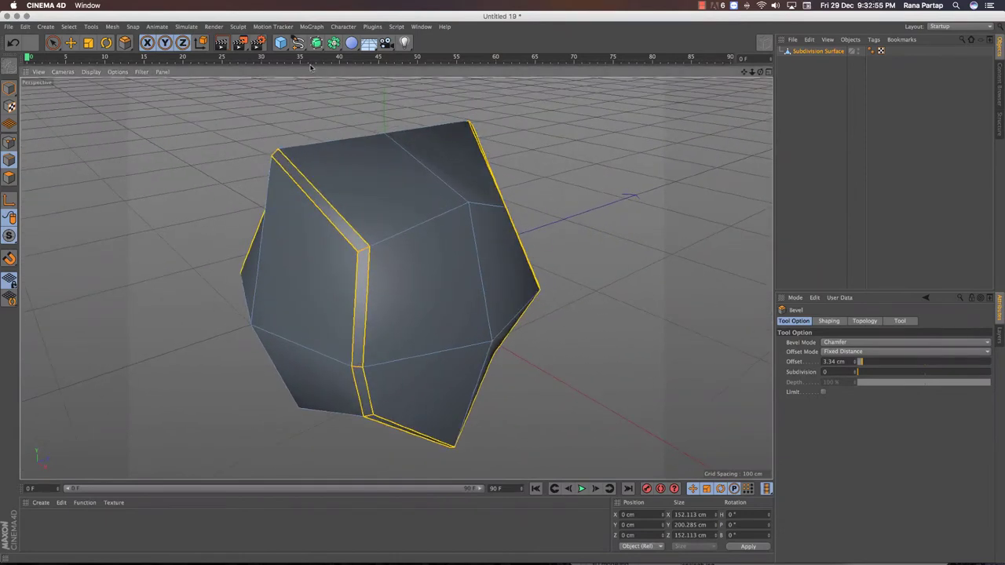
pyautogui.click(316, 42)
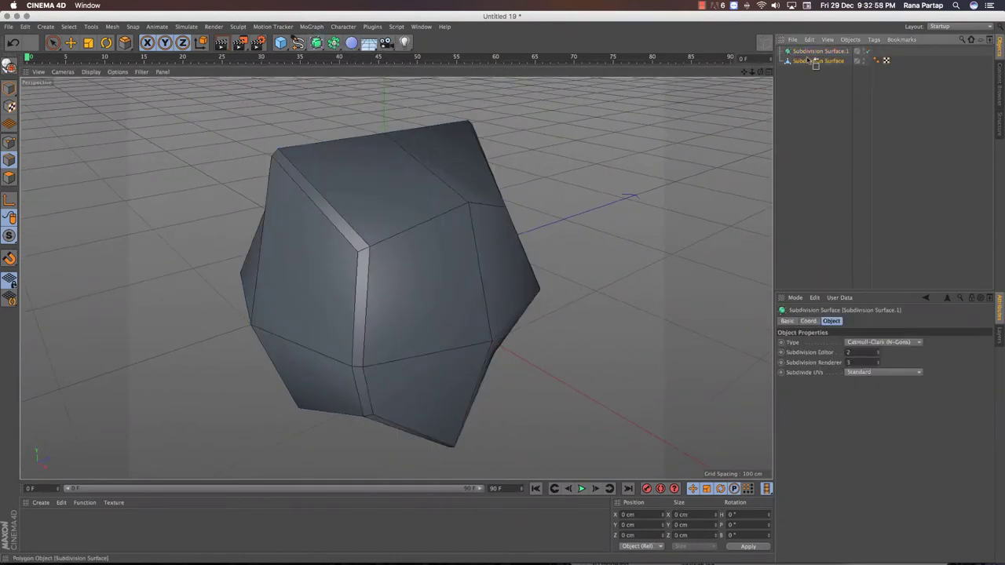
# Parent the bevelled mesh under Subdivision Surface.1 and bake it with Current State to Object.
pyautogui.moveTo(816, 60); pyautogui.dragTo(812, 53)
pyautogui.scroll(-2, 446, 195)
pyautogui.moveTo(417, 222)
pyautogui.keyDown('alt'); pyautogui.mouseDown()
pyautogui.moveTo(467, 215)
pyautogui.moveTo(400, 234)
pyautogui.moveTo(419, 224)
pyautogui.mouseUp(); pyautogui.keyUp('alt')
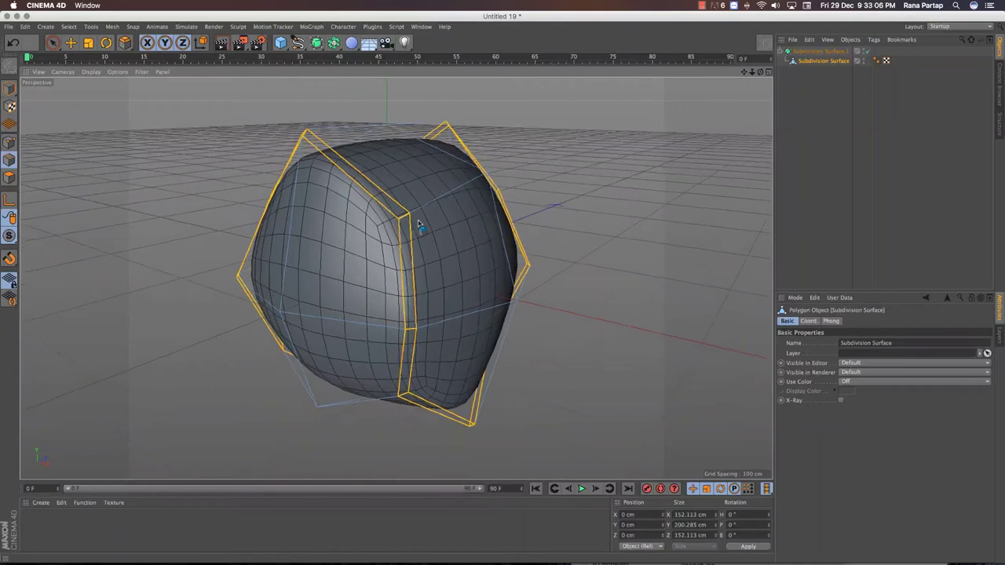
pyautogui.rightClick(815, 56)
pyautogui.click(850, 273)
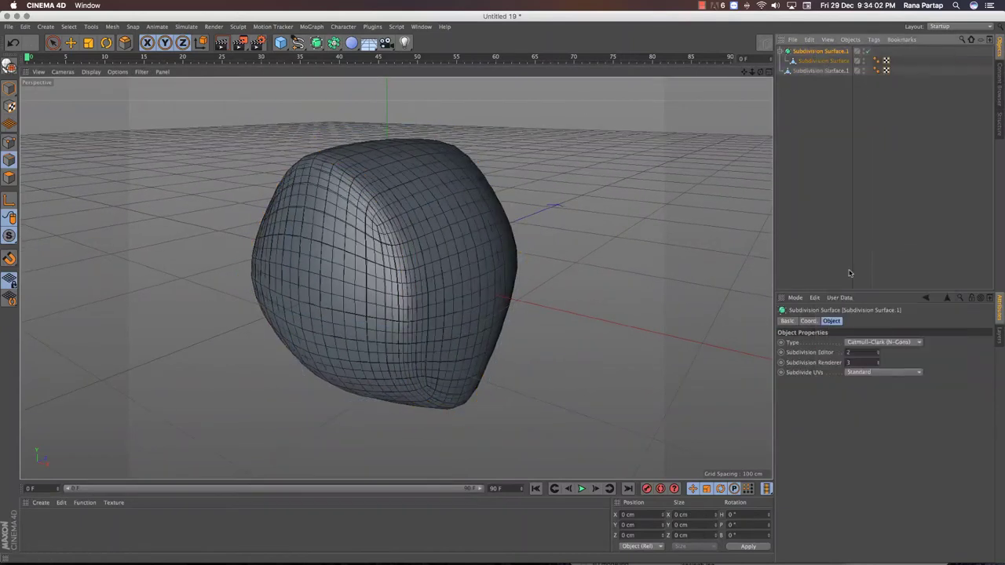
# Keep only the baked copy and add a Spherify deformer under Subdivision Surface.1.
pyautogui.press('c')
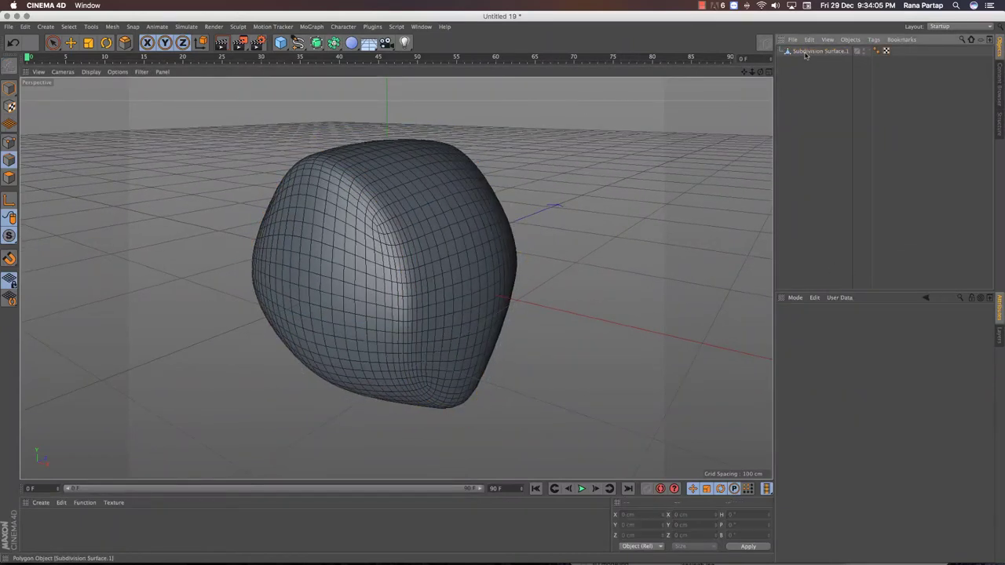
pyautogui.moveTo(336, 240)
pyautogui.keyDown('alt'); pyautogui.mouseDown()
pyautogui.moveTo(442, 209)
pyautogui.moveTo(374, 148)
pyautogui.moveTo(247, 183)
pyautogui.moveTo(317, 261)
pyautogui.moveTo(400, 202)
pyautogui.moveTo(399, 235)
pyautogui.moveTo(348, 92)
pyautogui.mouseUp(); pyautogui.keyUp('alt')
pyautogui.moveTo(353, 43); pyautogui.dragTo(395, 131)
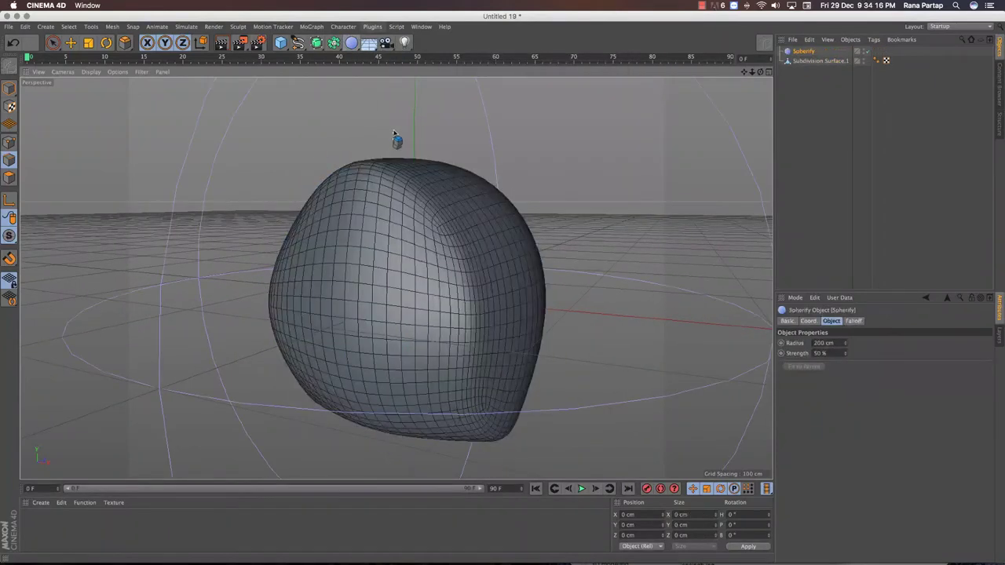
pyautogui.moveTo(803, 52); pyautogui.dragTo(815, 63)
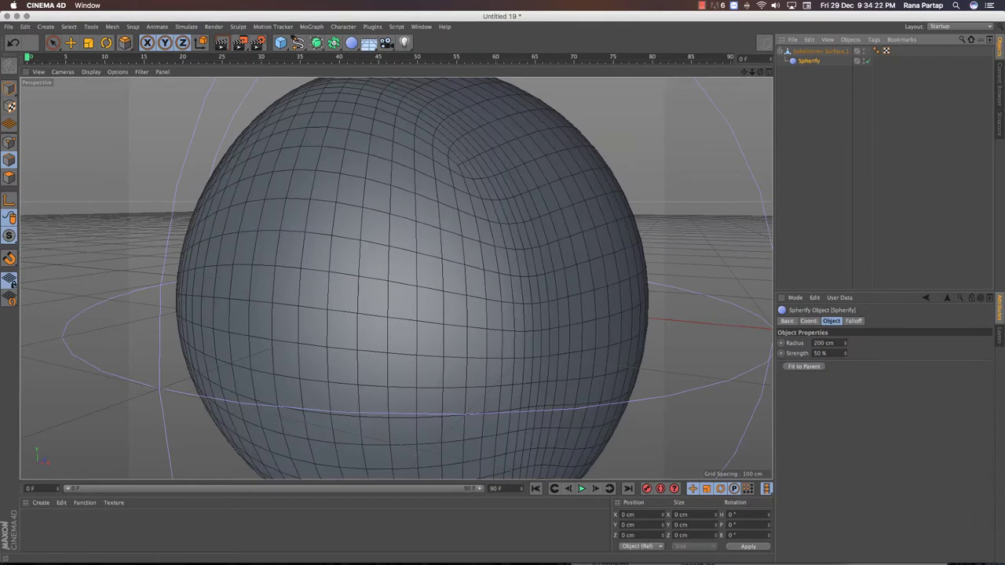
# Set the Spherify strength to 100% and select it together with Subdivision Surface.1.
pyautogui.click(820, 354)
pyautogui.write('100')
pyautogui.scroll(3, 523, 291)
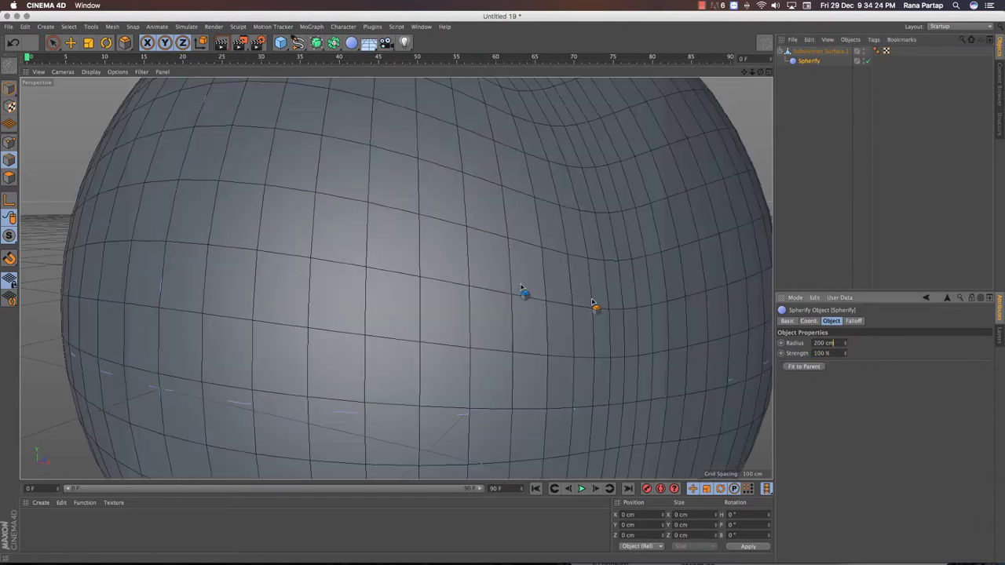
pyautogui.scroll(-5, 447, 281)
pyautogui.scroll(-3, 447, 280)
pyautogui.keyDown('alt'); pyautogui.moveTo(447, 281); pyautogui.dragTo(355, 108); pyautogui.keyUp('alt')
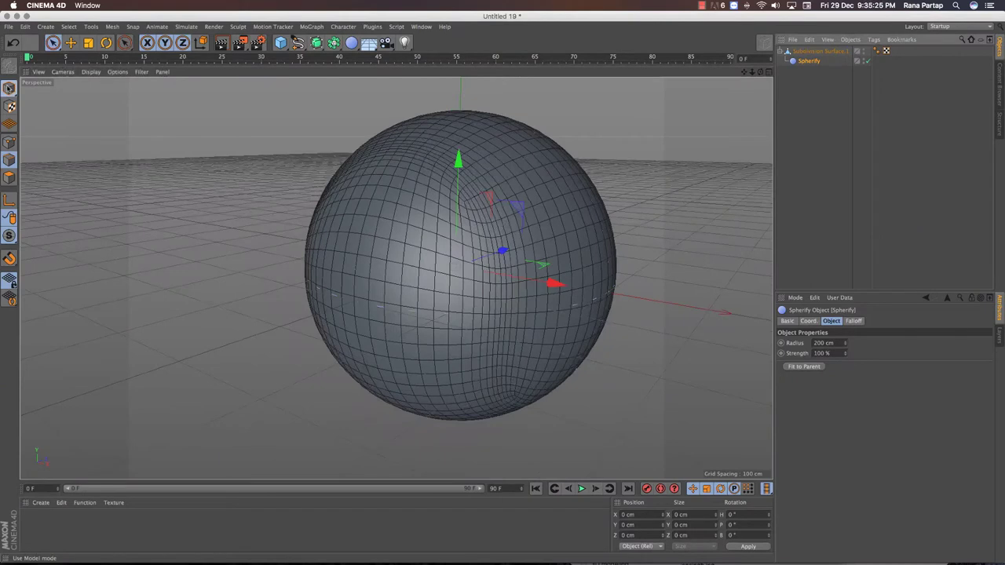
pyautogui.keyDown('shift'); pyautogui.click(812, 52); pyautogui.keyUp('shift')
# Bake the spherified shape into a new polygon object and delete the original.
pyautogui.rightClick(812, 51)
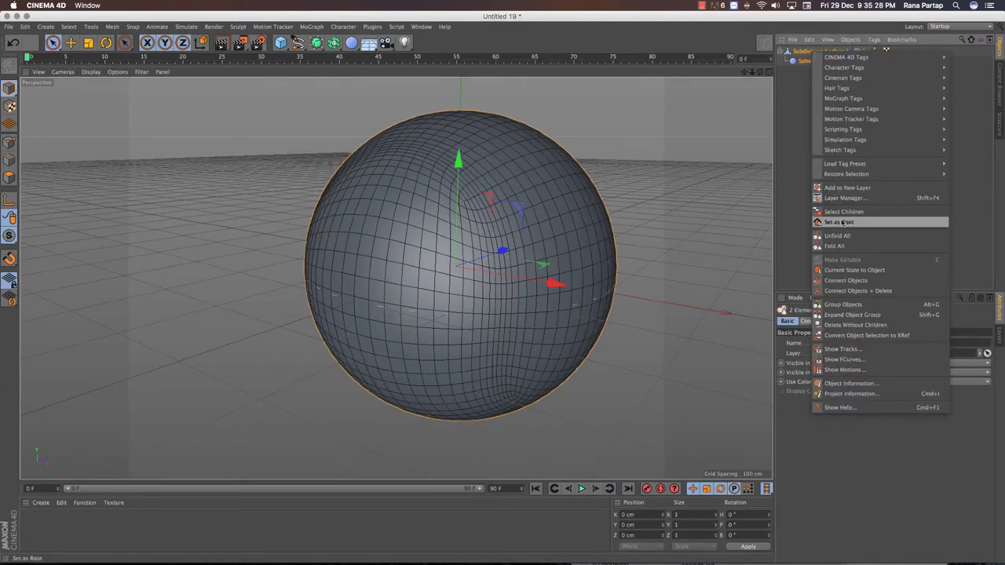
pyautogui.click(867, 271)
pyautogui.press('Delete')
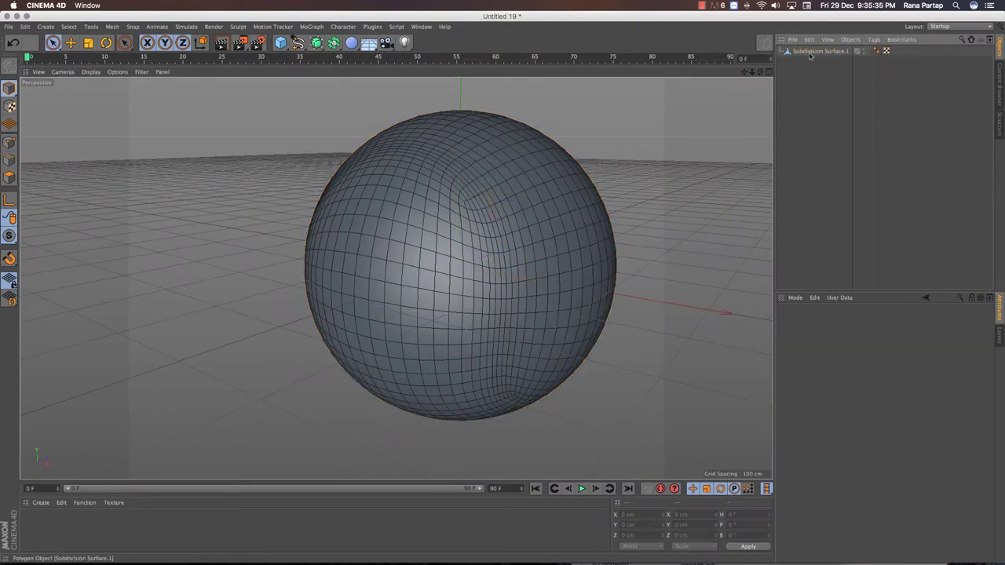
pyautogui.click(818, 52)
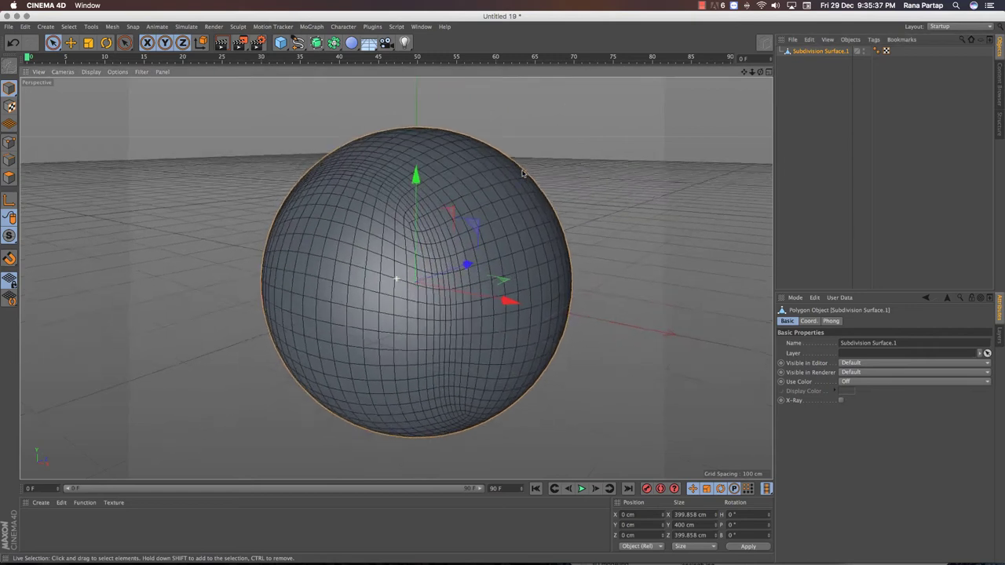
pyautogui.keyDown('alt'); pyautogui.moveTo(527, 168); pyautogui.dragTo(16, 157); pyautogui.keyUp('alt')
# Loop-select five parallel edge loops forming the seam band, then open Convert Selection.
pyautogui.click(13, 159)
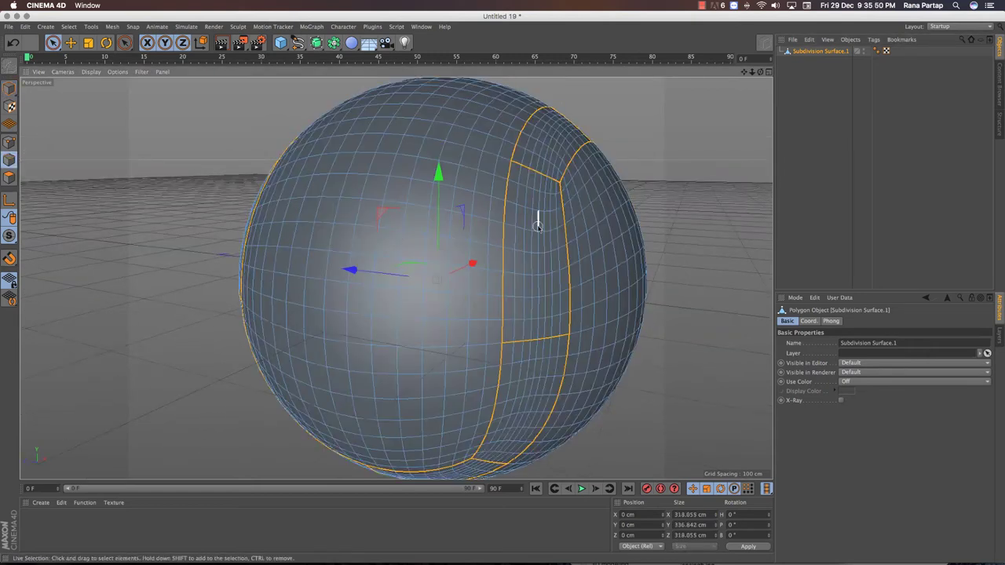
pyautogui.click(91, 27)
pyautogui.click(102, 97)
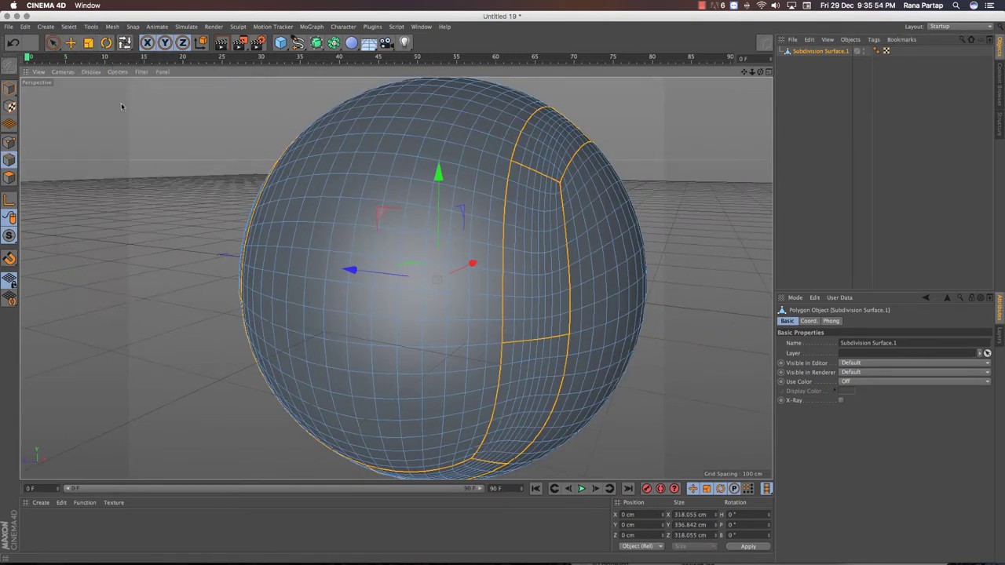
pyautogui.click(519, 206)
pyautogui.keyDown('shift'); pyautogui.click(528, 203); pyautogui.keyUp('shift')
pyautogui.keyDown('shift'); pyautogui.click(535, 207); pyautogui.keyUp('shift')
pyautogui.keyDown('shift'); pyautogui.click(541, 206); pyautogui.keyUp('shift')
pyautogui.keyDown('shift'); pyautogui.click(545, 205); pyautogui.keyUp('shift')
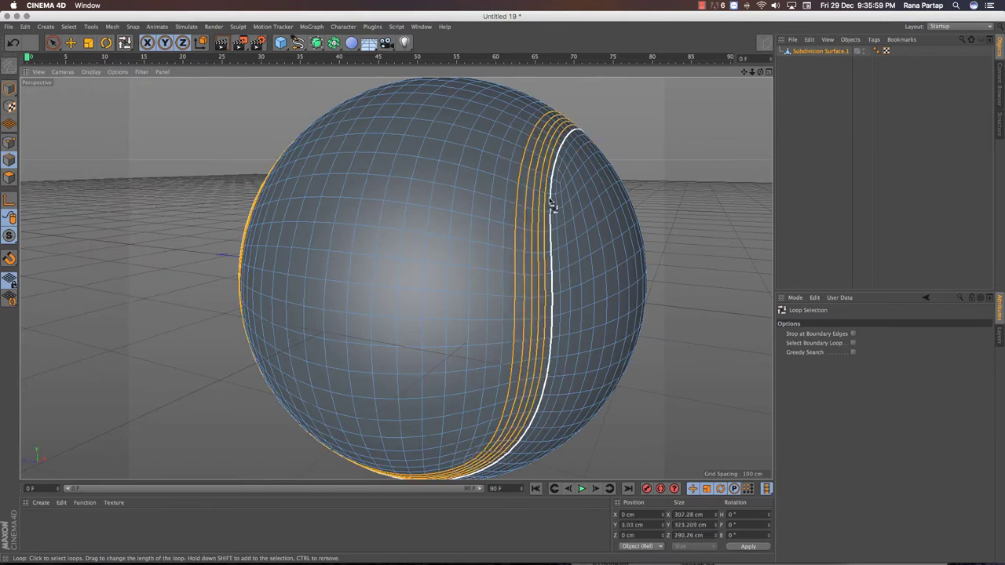
pyautogui.scroll(-3, 551, 204)
pyautogui.moveTo(538, 202)
pyautogui.keyDown('alt'); pyautogui.mouseDown()
pyautogui.moveTo(552, 206)
pyautogui.moveTo(420, 202)
pyautogui.moveTo(483, 189)
pyautogui.moveTo(445, 141)
pyautogui.moveTo(392, 150)
pyautogui.moveTo(513, 150)
pyautogui.moveTo(539, 197)
pyautogui.moveTo(398, 278)
pyautogui.moveTo(443, 197)
pyautogui.moveTo(437, 184)
pyautogui.mouseUp(); pyautogui.keyUp('alt')
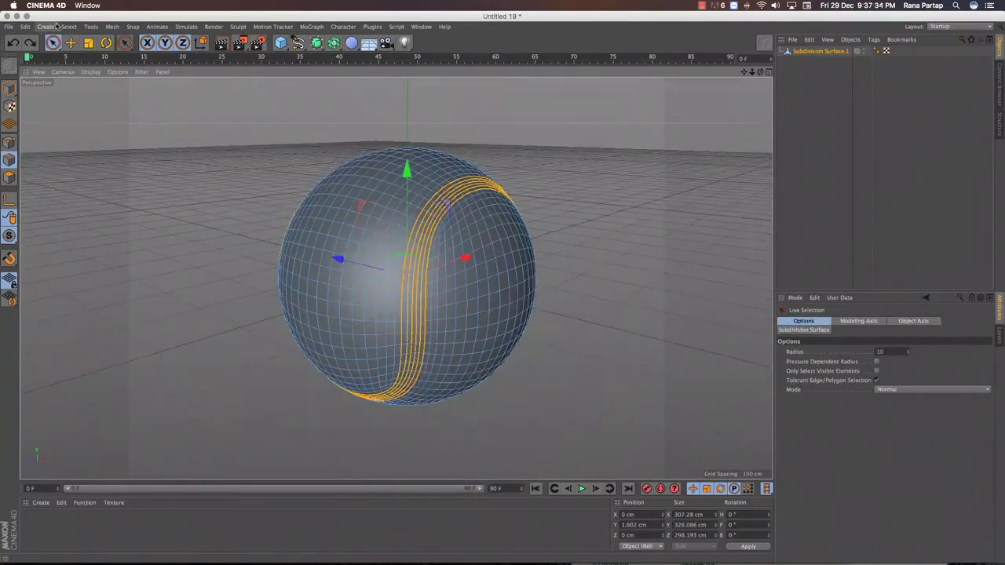
pyautogui.click(68, 26)
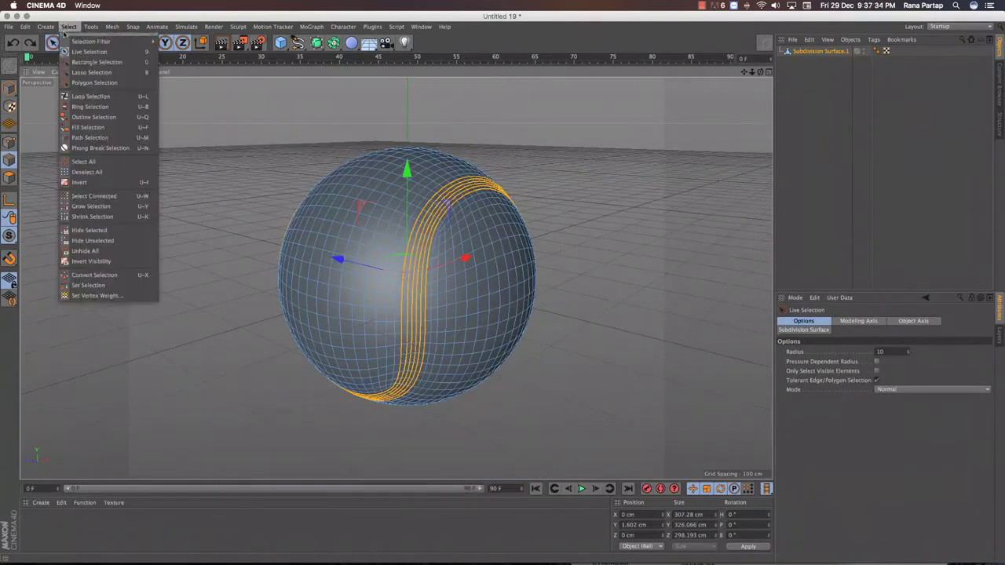
pyautogui.click(94, 275)
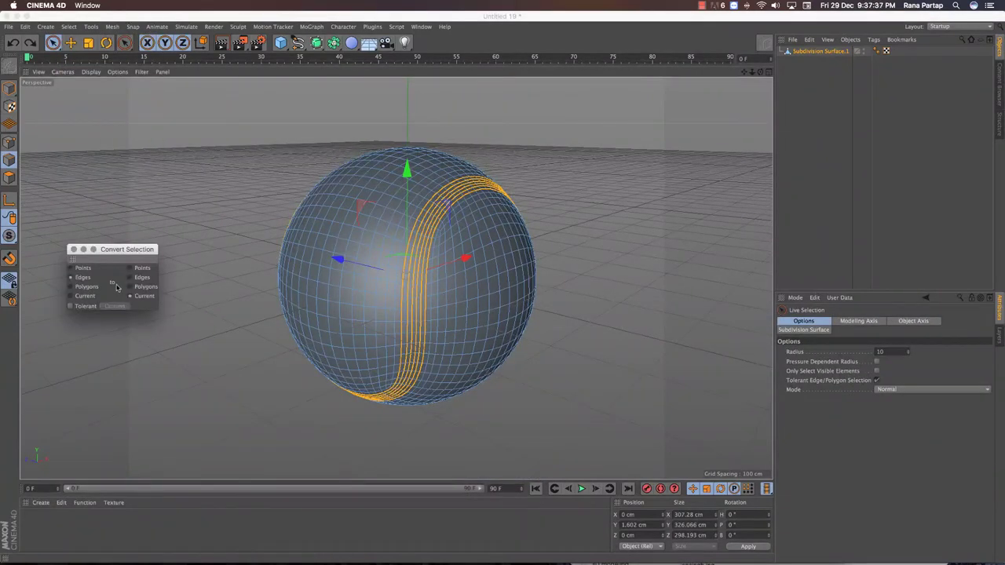
# Convert the selected edge loops into a polygon strip.
pyautogui.click(114, 306)
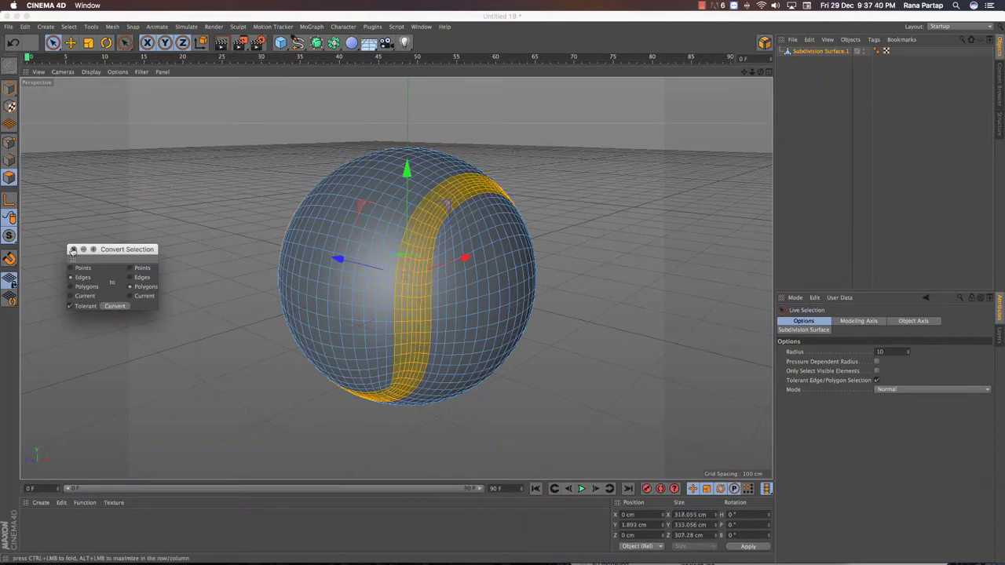
pyautogui.click(74, 249)
pyautogui.scroll(1, 471, 294)
pyautogui.moveTo(516, 280)
pyautogui.keyDown('alt'); pyautogui.mouseDown()
pyautogui.moveTo(395, 276)
pyautogui.moveTo(539, 289)
pyautogui.mouseUp(); pyautogui.keyUp('alt')
# Inner-extrude the seam strip by about 1.2 cm.
pyautogui.rightClick(567, 191)
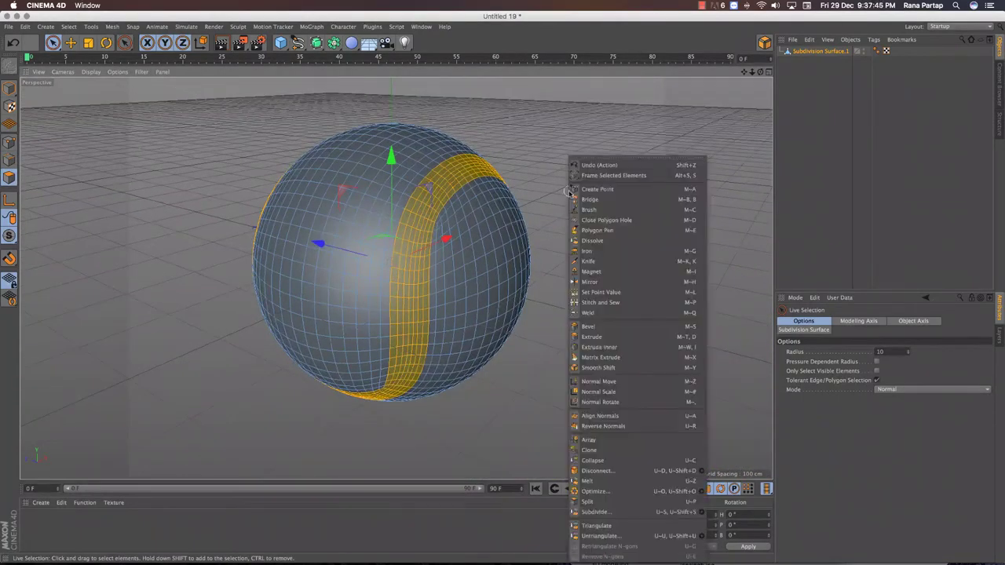
pyautogui.click(614, 344)
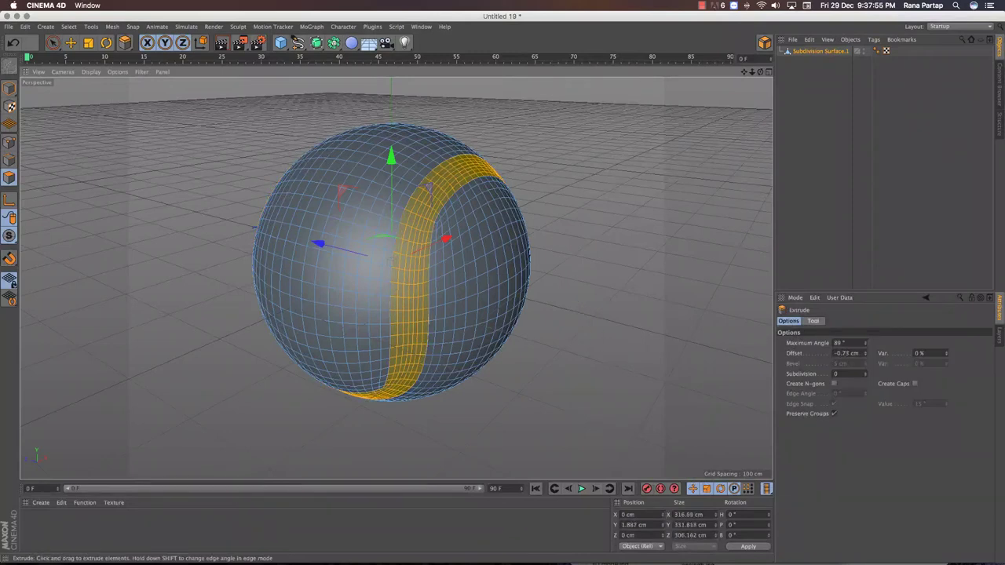
pyautogui.rightClick(571, 283)
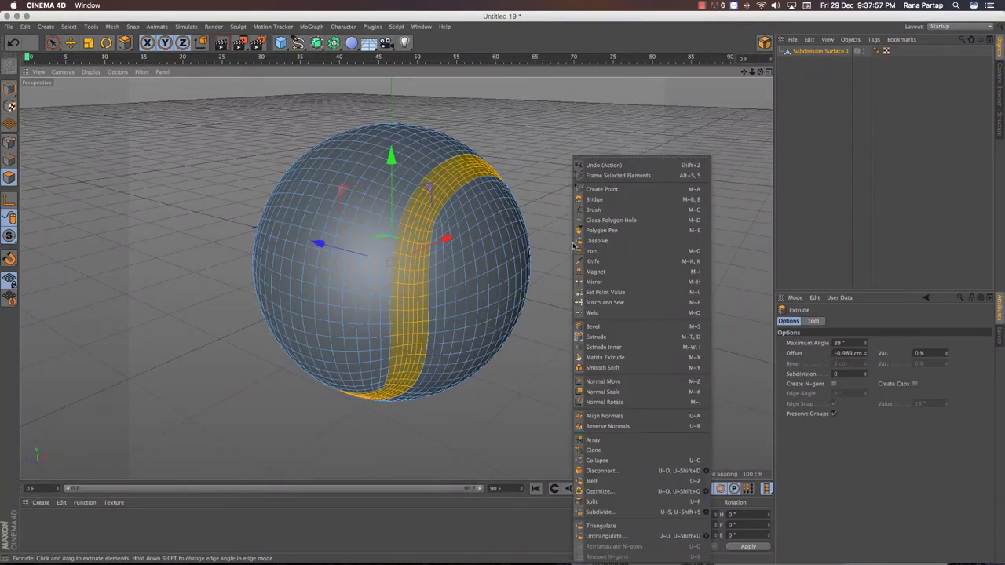
pyautogui.click(595, 349)
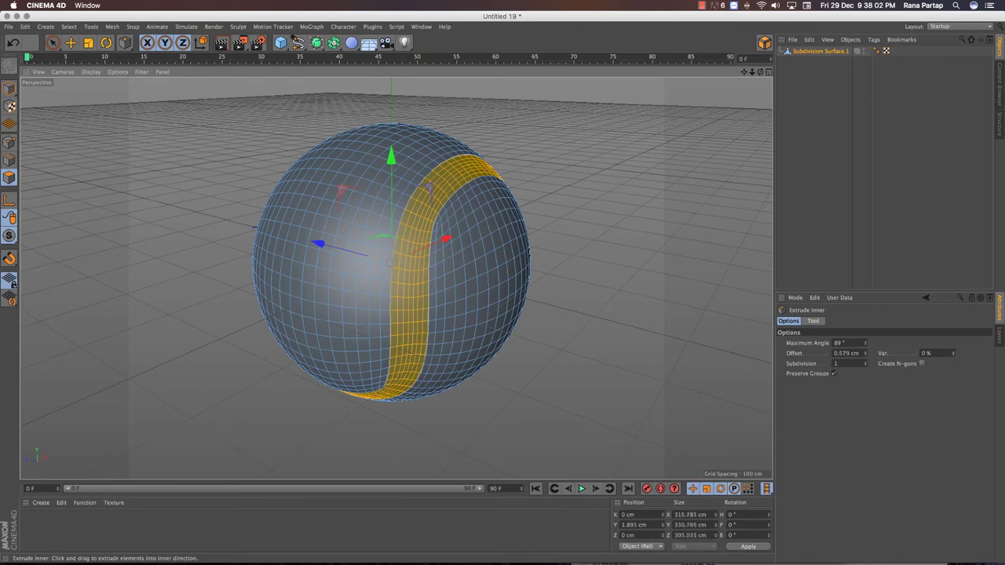
pyautogui.scroll(3, 427, 247)
pyautogui.moveTo(426, 247); pyautogui.dragTo(455, 253)
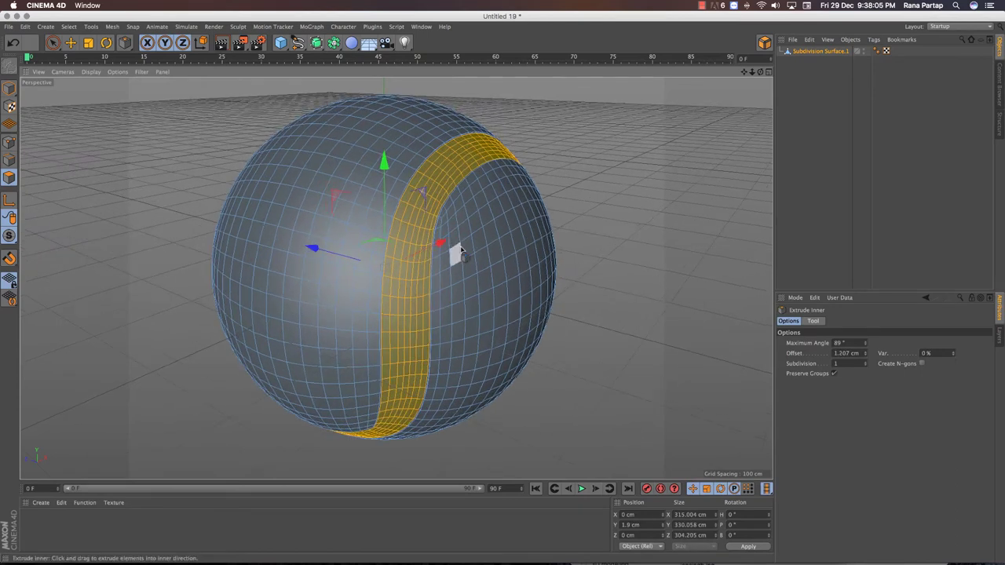
# Scale the strip to 97.5% to sink it into a groove.
pyautogui.press('t')
pyautogui.moveTo(574, 183); pyautogui.dragTo(569, 190)
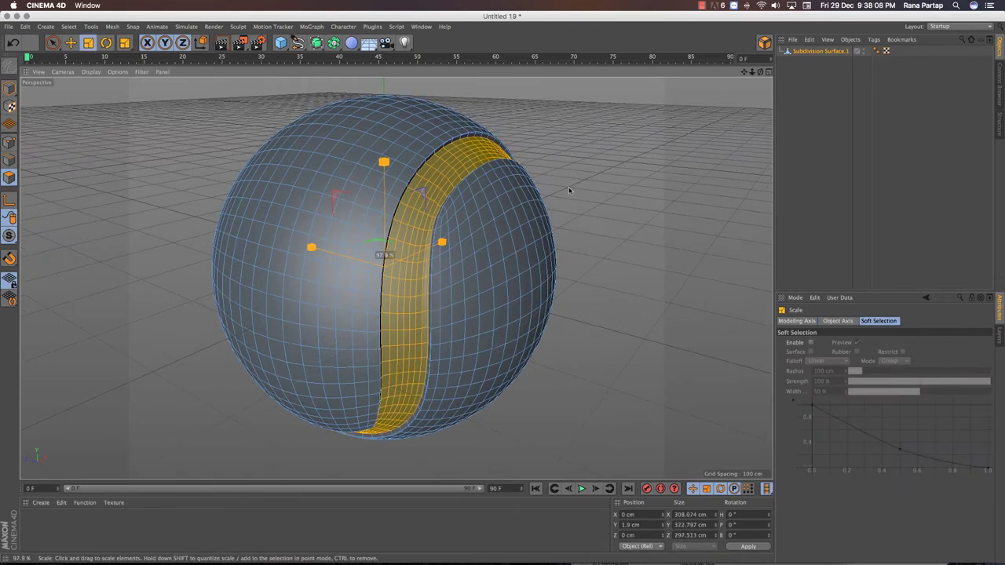
pyautogui.moveTo(494, 206)
pyautogui.keyDown('alt'); pyautogui.mouseDown()
pyautogui.moveTo(509, 200)
pyautogui.moveTo(521, 156)
pyautogui.moveTo(482, 227)
pyautogui.mouseUp(); pyautogui.keyUp('alt')
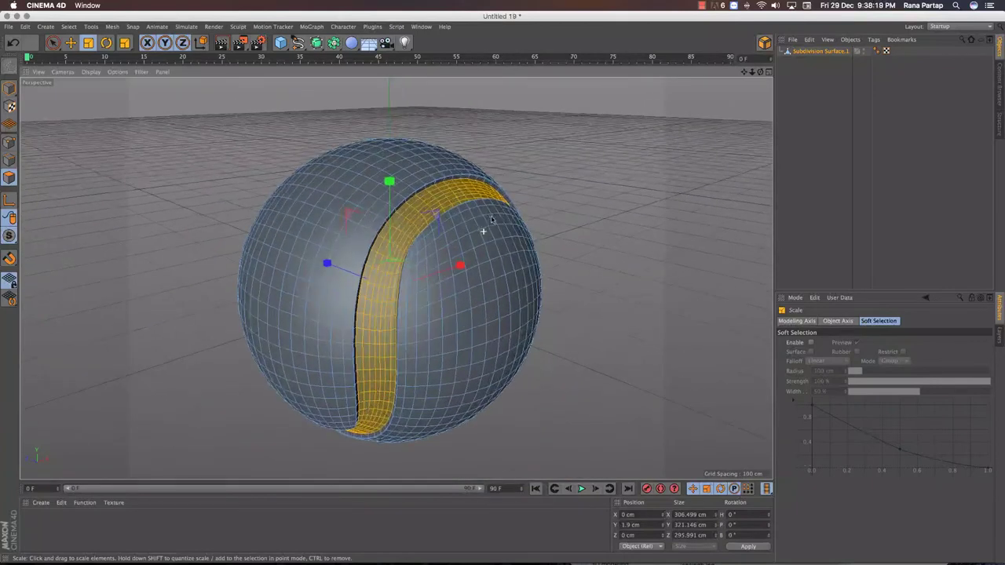
# Store the seam strip as the BORDER polygon selection set.
pyautogui.press('space')
pyautogui.click(69, 27)
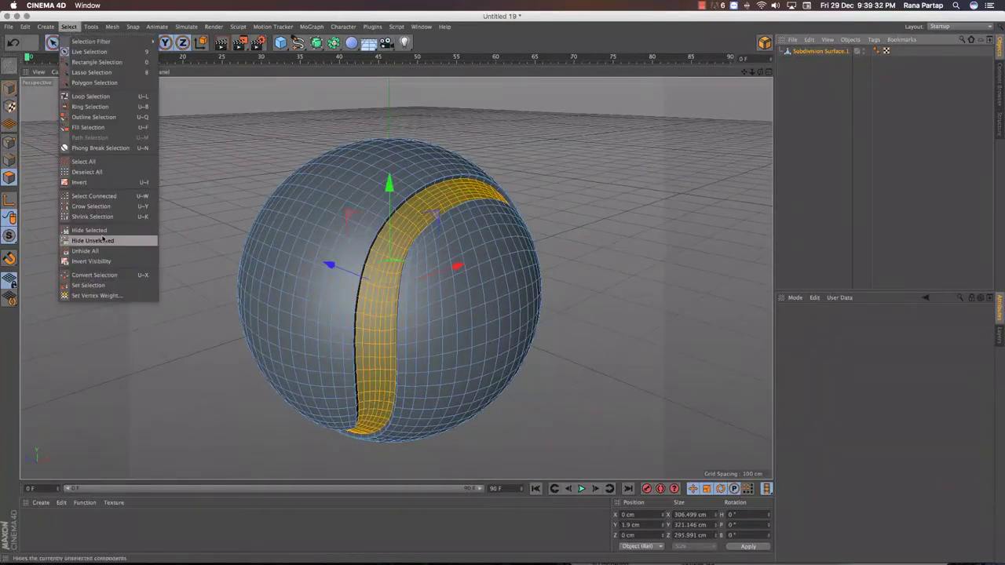
pyautogui.click(101, 278)
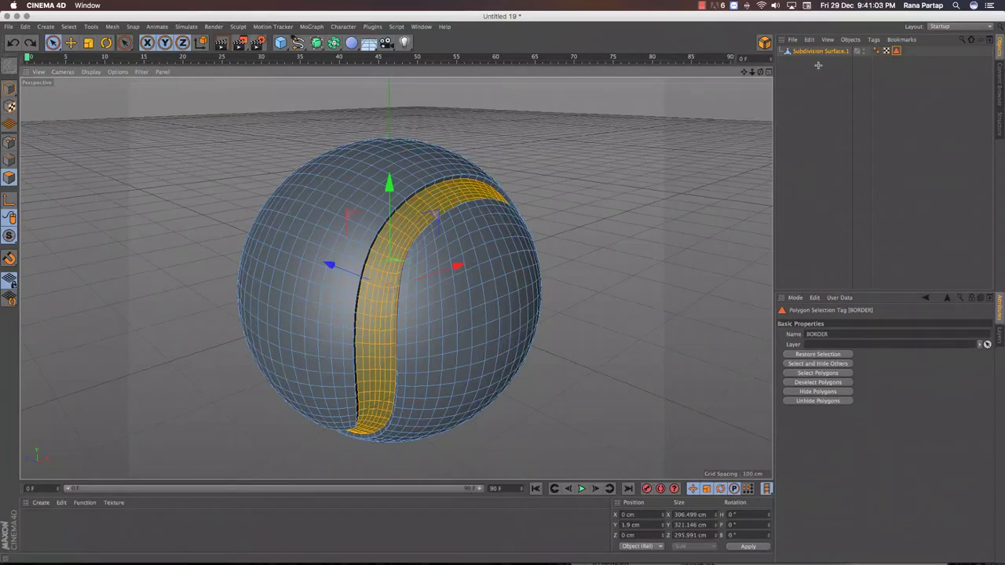
# Invert the selection and store the rest of the ball as a second polygon selection.
pyautogui.click(343, 102)
pyautogui.click(69, 27)
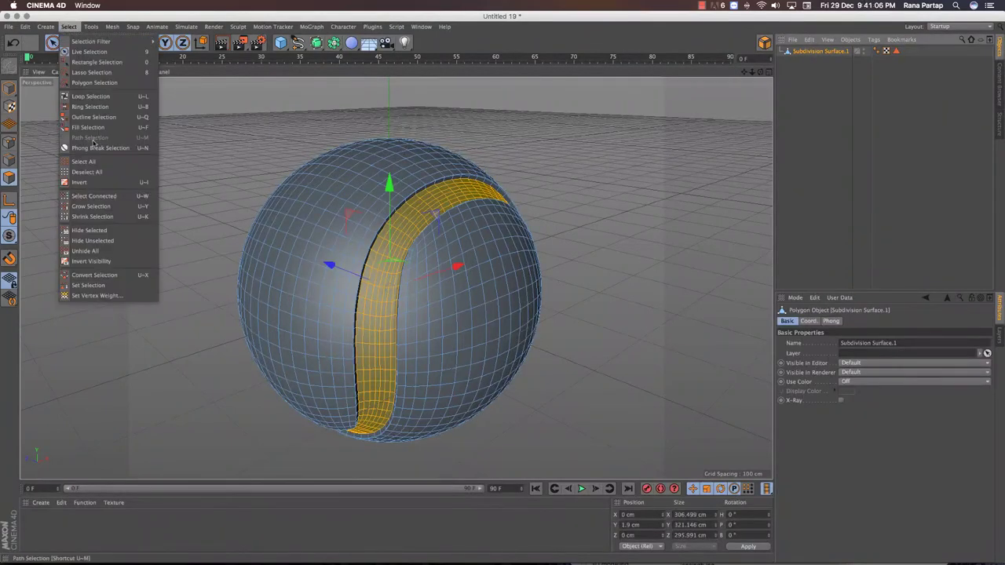
pyautogui.click(93, 182)
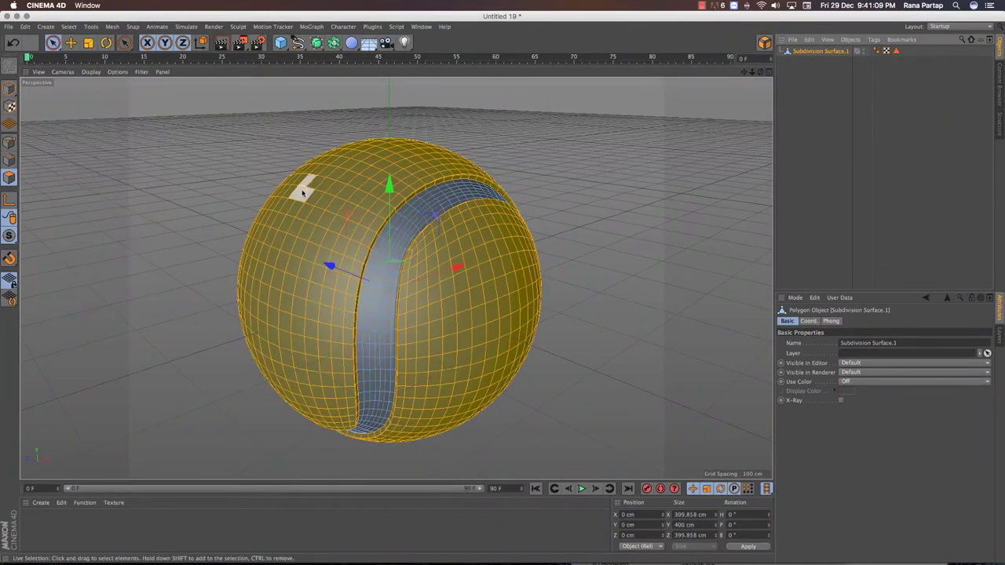
pyautogui.click(69, 27)
pyautogui.click(101, 283)
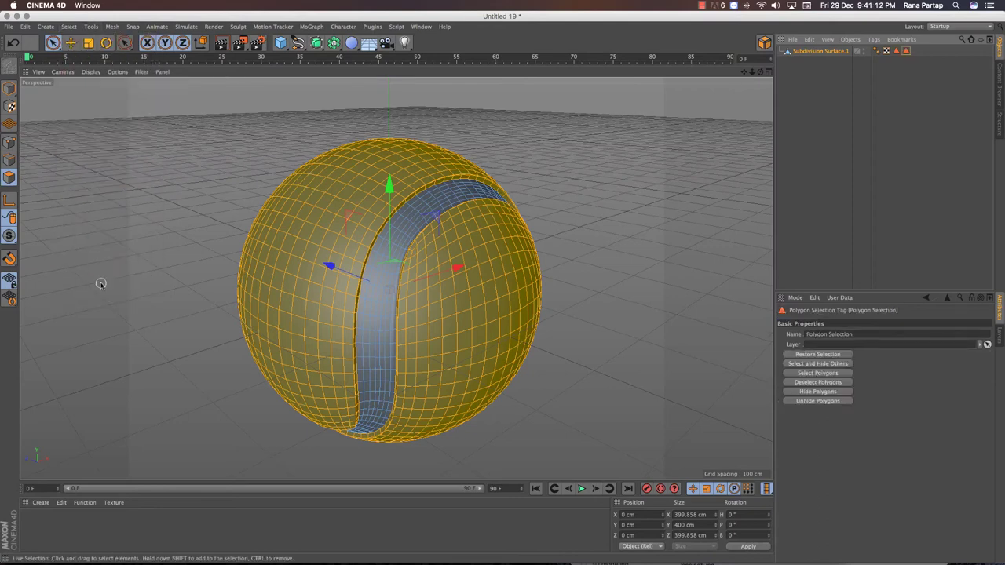
# Add a Hair object to the ball.
pyautogui.click(821, 51)
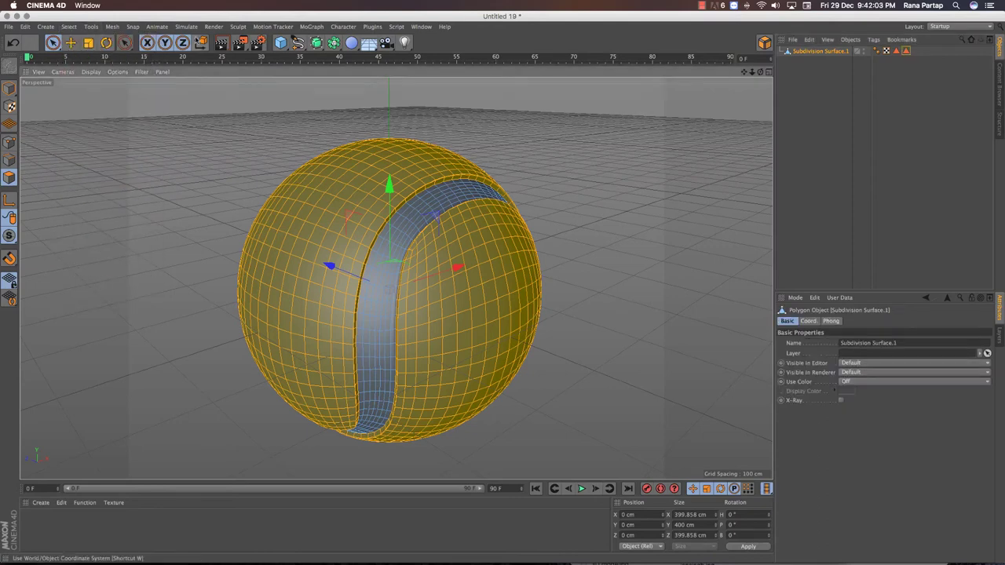
pyautogui.click(186, 27)
pyautogui.click(265, 92)
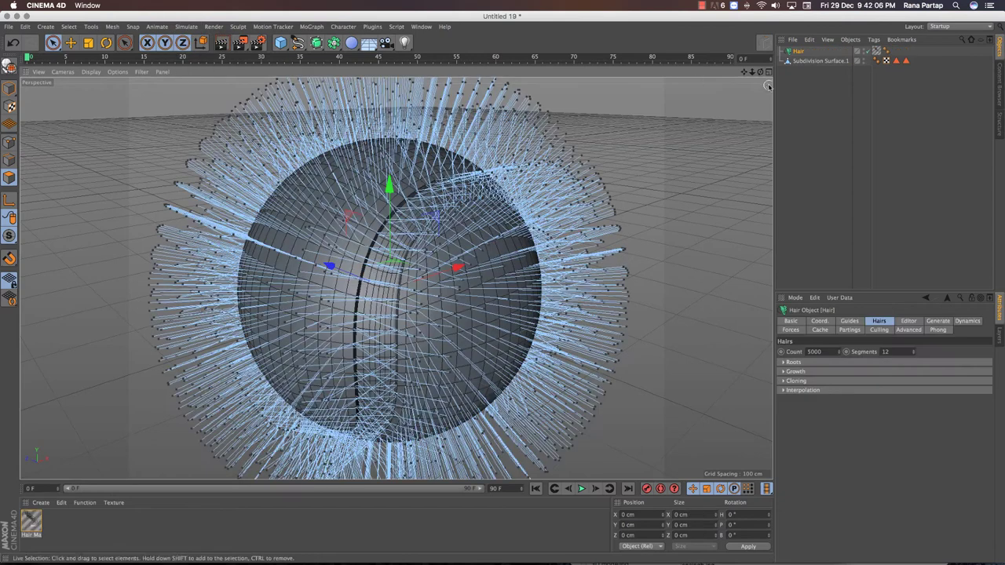
# Set hair guide length to 18 cm and hair count to 150000, then render a preview.
pyautogui.click(842, 321)
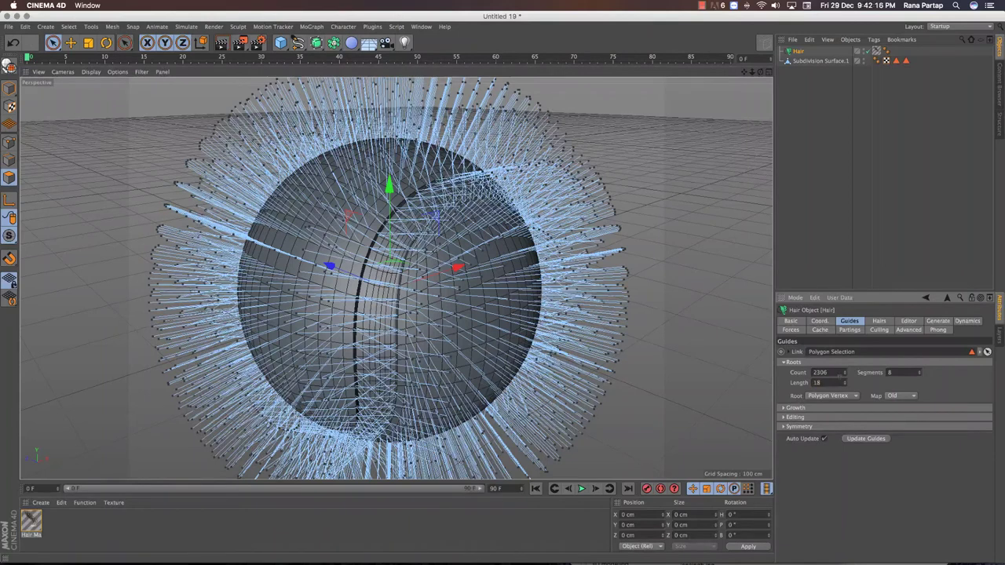
pyautogui.press('Return')
pyautogui.click(872, 322)
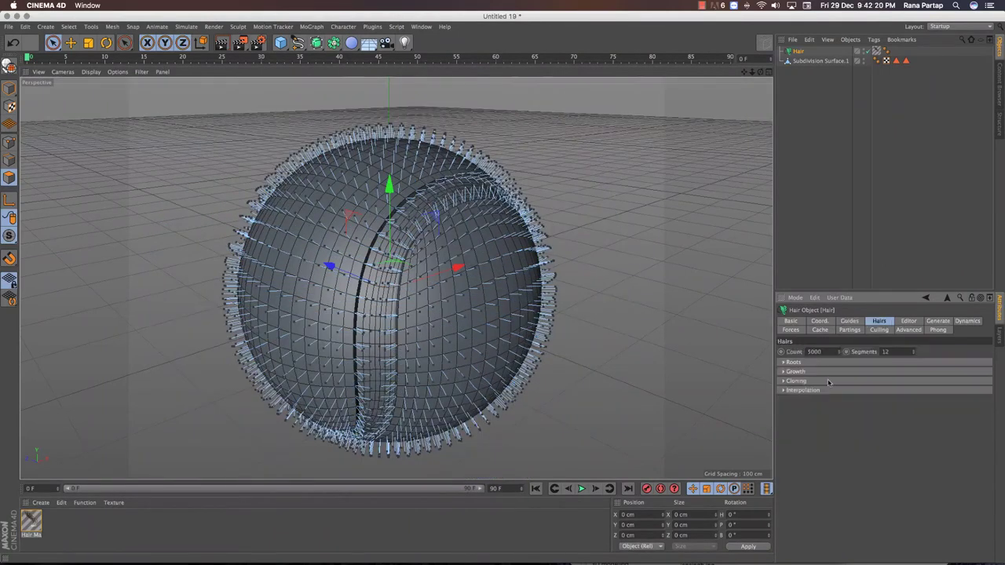
pyautogui.write('1')
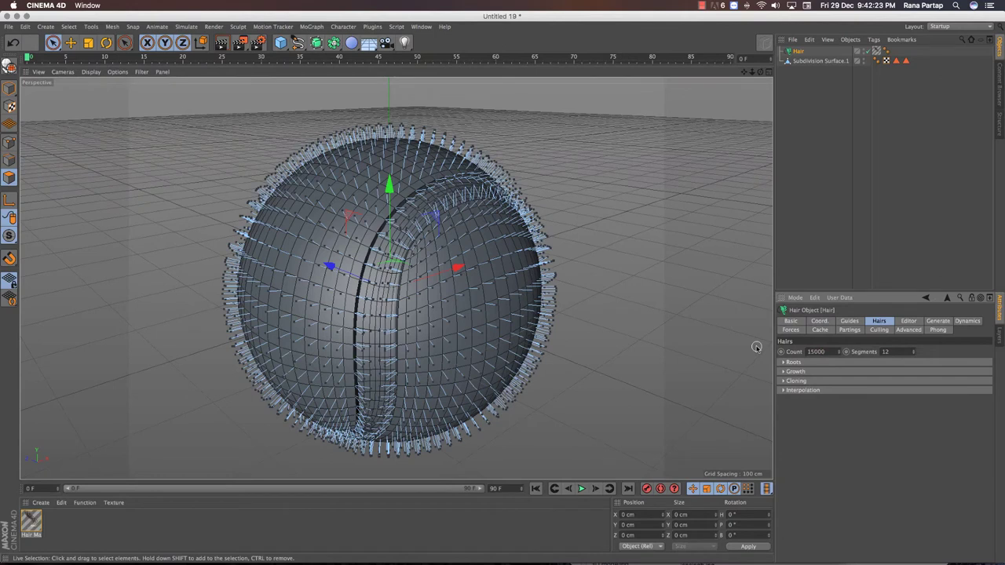
pyautogui.write('0')
pyautogui.press('Return')
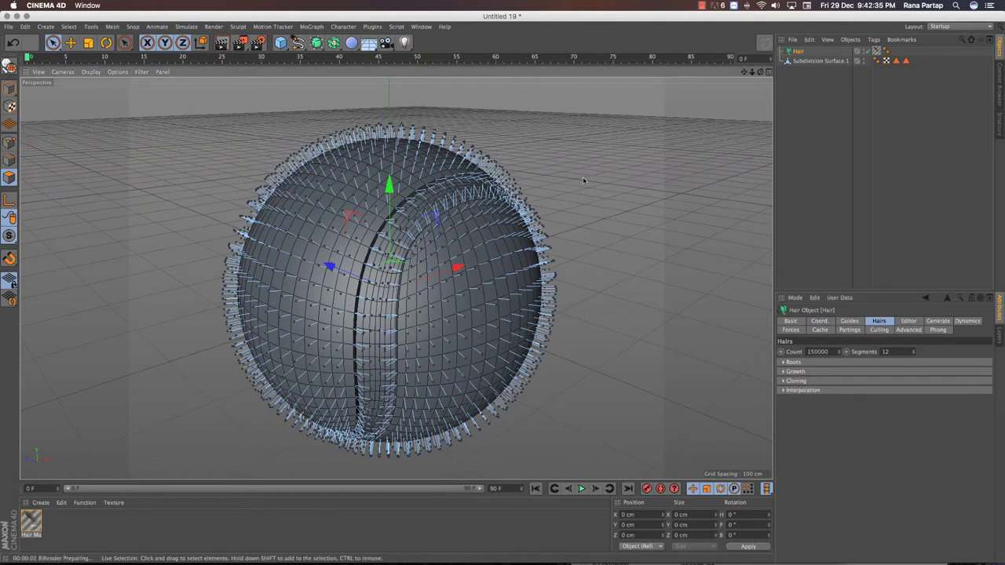
pyautogui.hotkey('ctrl', 'r')
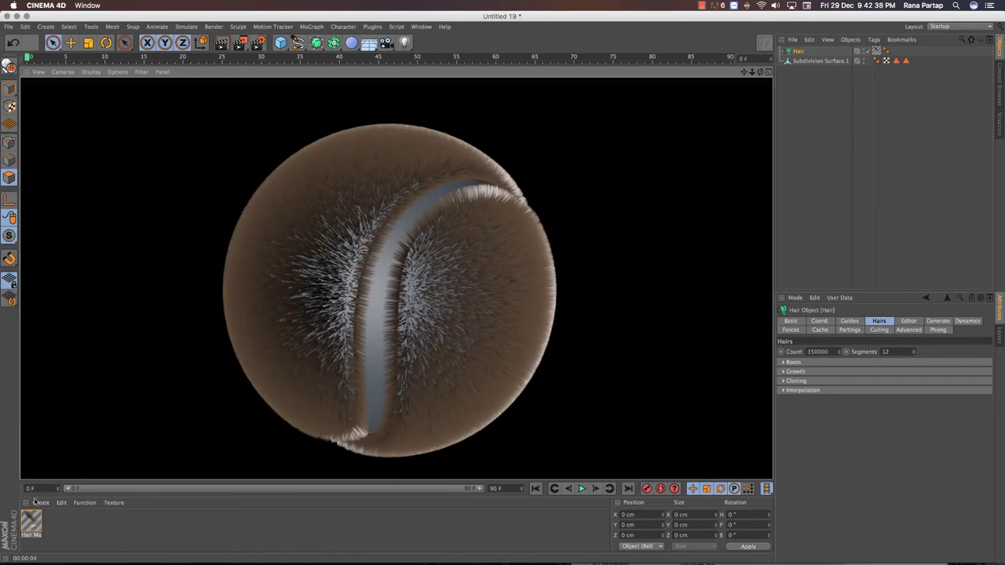
# Set the start knot of the Hair Mat colour gradient to bright yellow.
pyautogui.doubleClick(31, 522)
pyautogui.doubleClick(262, 109)
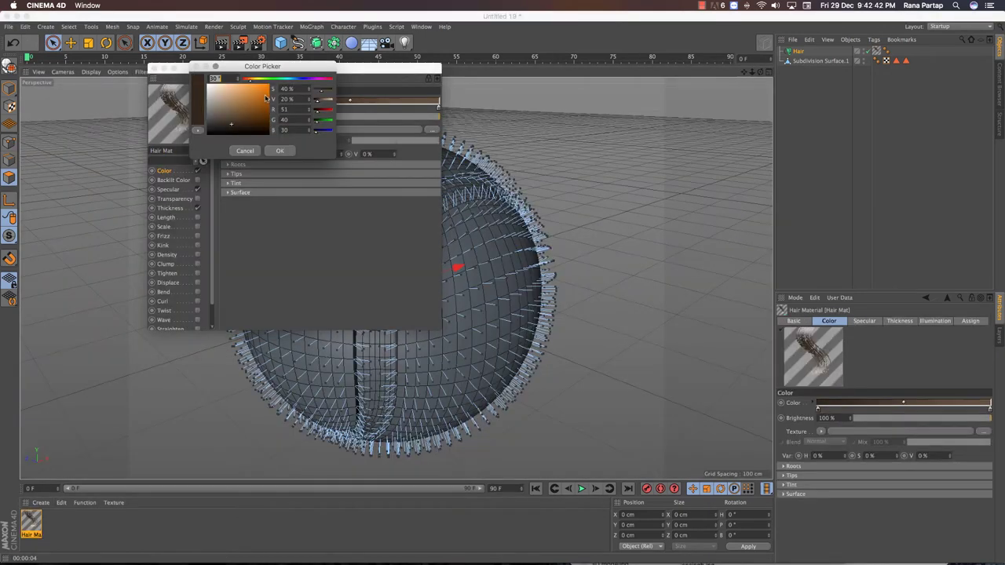
pyautogui.moveTo(251, 80); pyautogui.dragTo(257, 79)
pyautogui.click(257, 87)
pyautogui.click(280, 150)
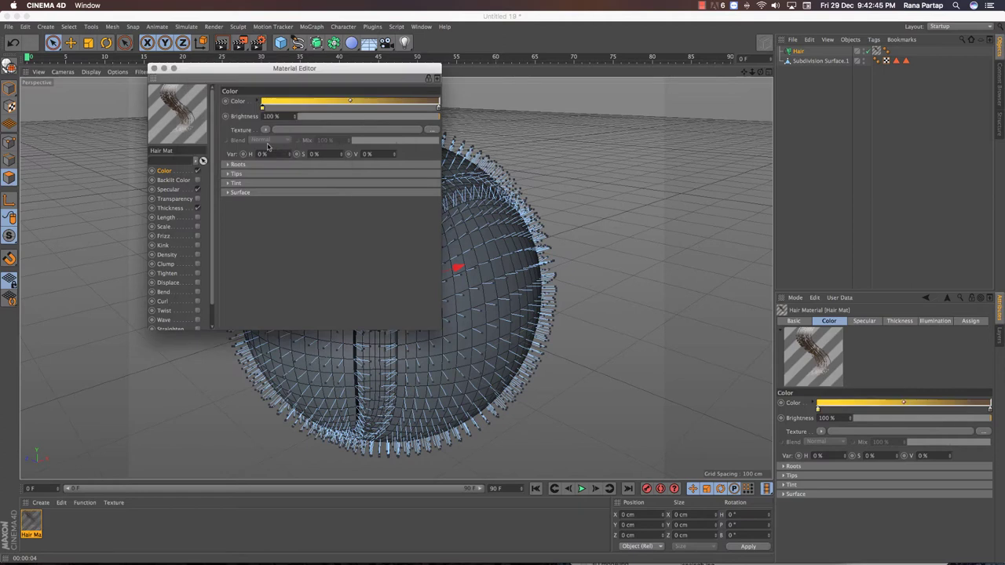
# Make the gradient's end knot yellow too (RGB 250, 200, 0) and enable Kink at 70%.
pyautogui.doubleClick(439, 109)
pyautogui.click(430, 78)
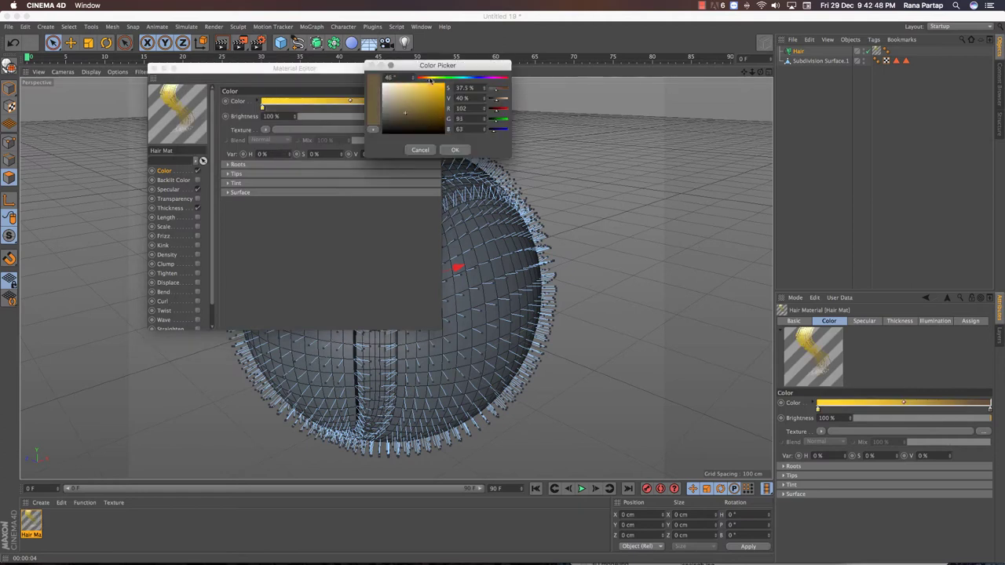
pyautogui.click(433, 84)
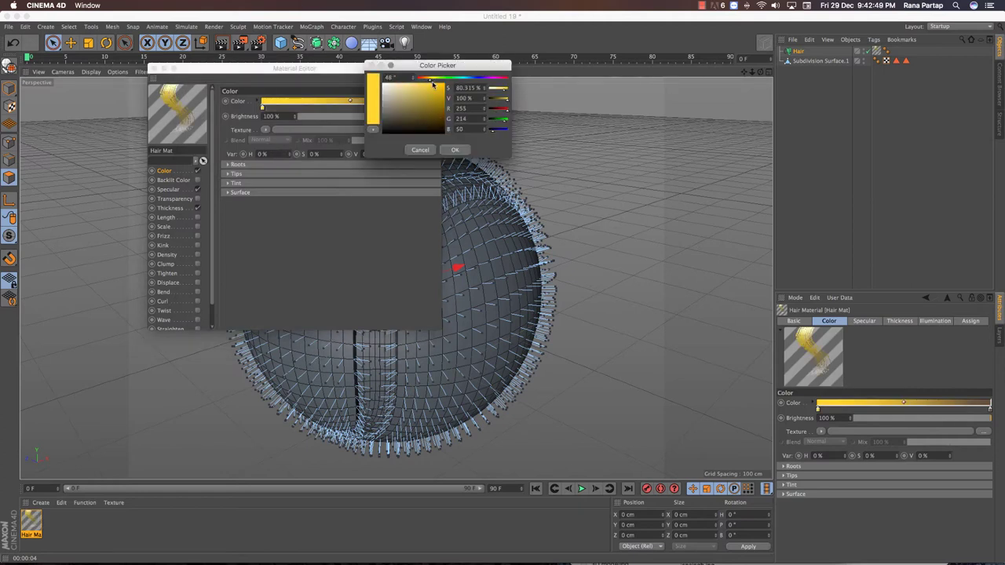
pyautogui.click(457, 150)
pyautogui.click(197, 245)
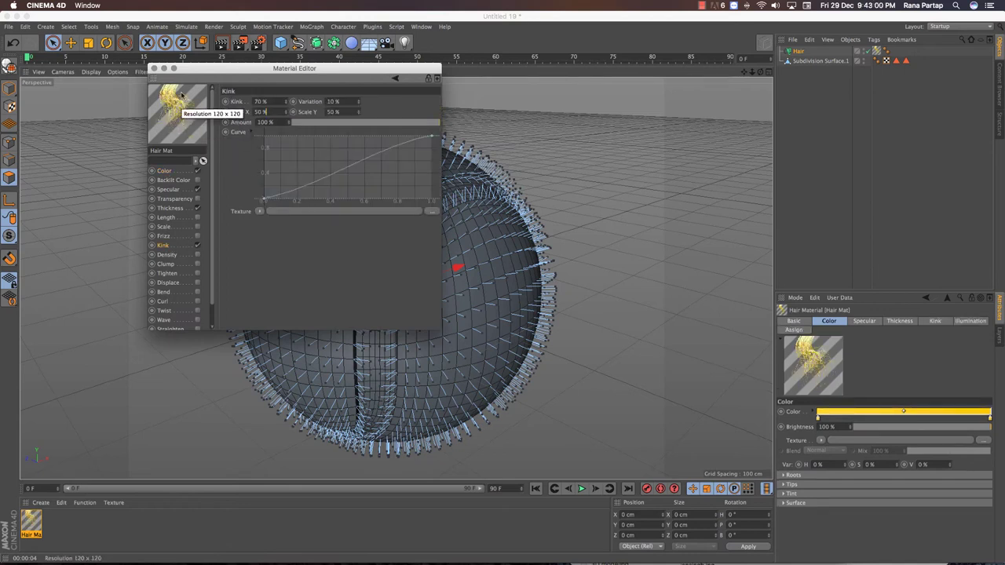
pyautogui.click(155, 69)
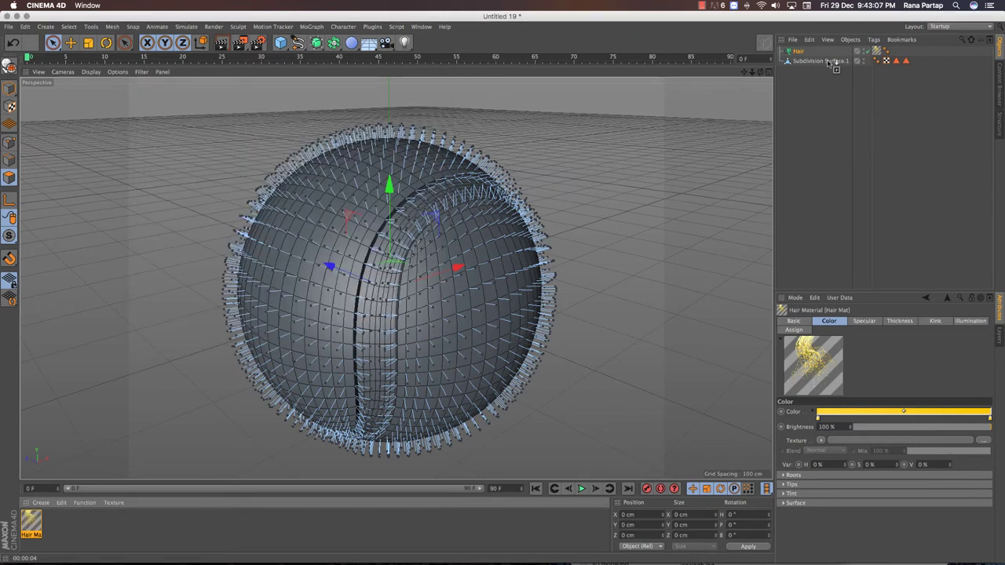
# Apply Hair Mat to the ball and create a new material coloured pure white (RGB 255).
pyautogui.moveTo(830, 63); pyautogui.dragTo(828, 62)
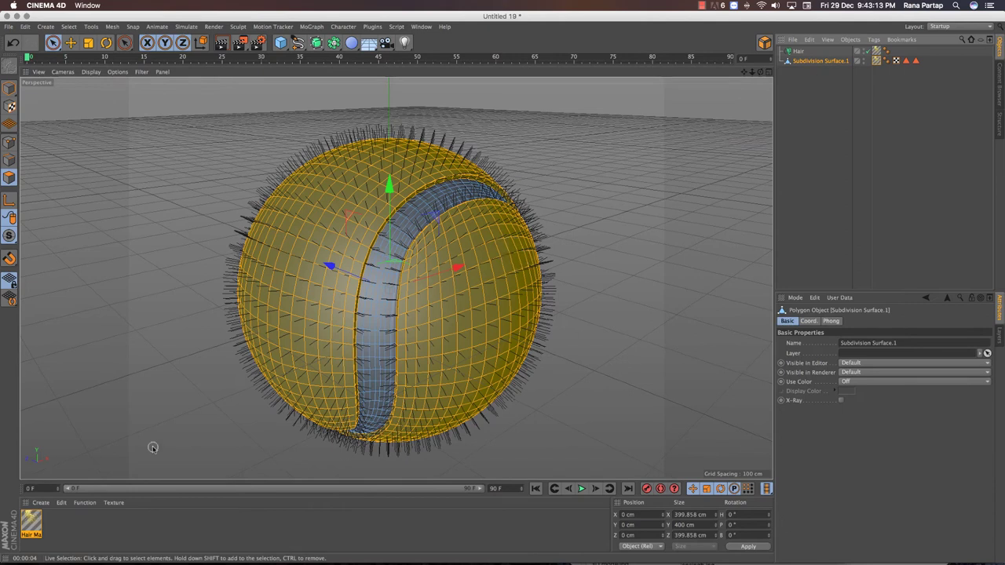
pyautogui.doubleClick(75, 523)
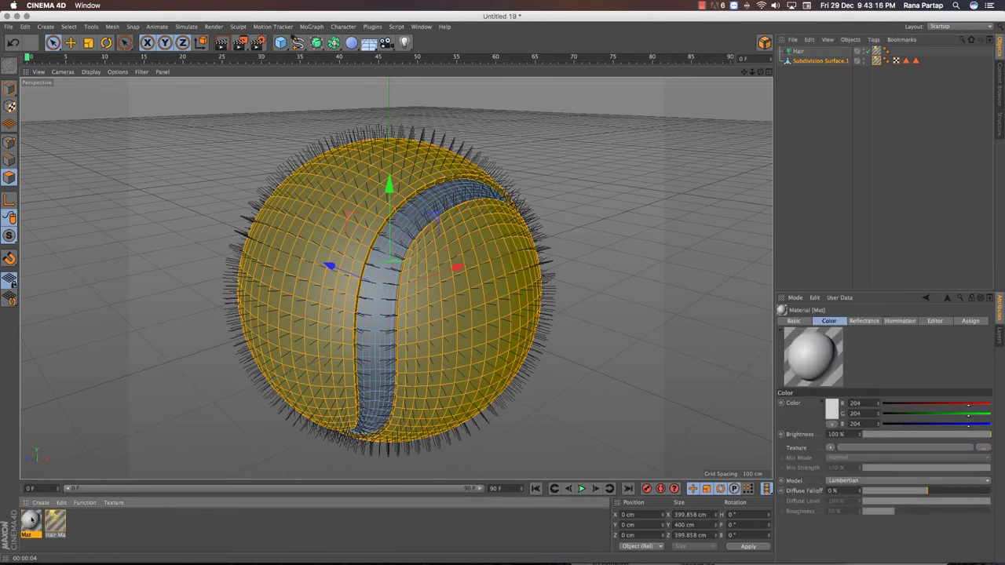
pyautogui.doubleClick(30, 520)
pyautogui.click(277, 107)
pyautogui.click(225, 77)
pyautogui.click(298, 149)
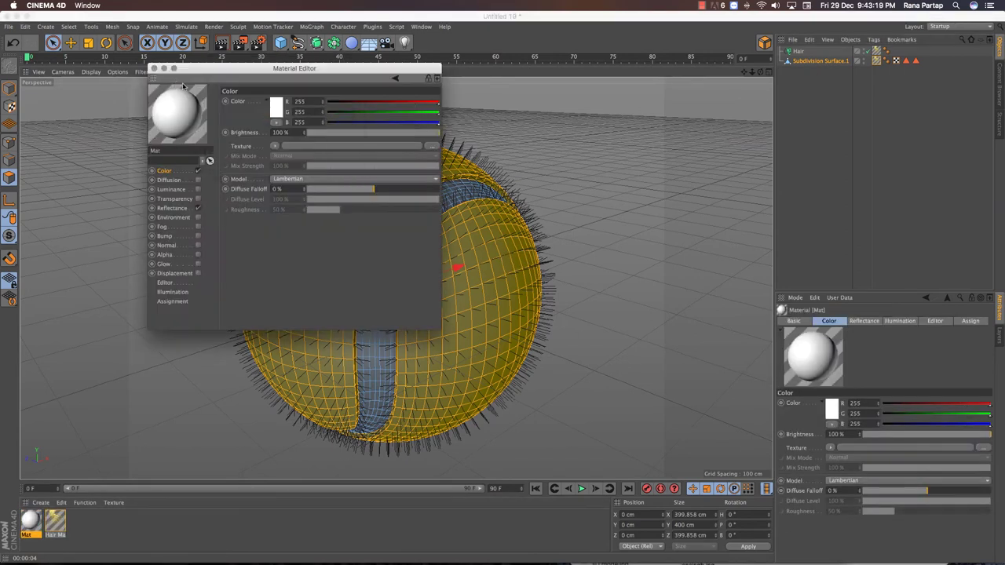
# Apply the white material to the ball, limited to the BORDER polygon selection.
pyautogui.click(154, 68)
pyautogui.moveTo(837, 59)
pyautogui.mouseDown()
pyautogui.moveTo(936, 66)
pyautogui.moveTo(917, 65)
pyautogui.mouseUp()
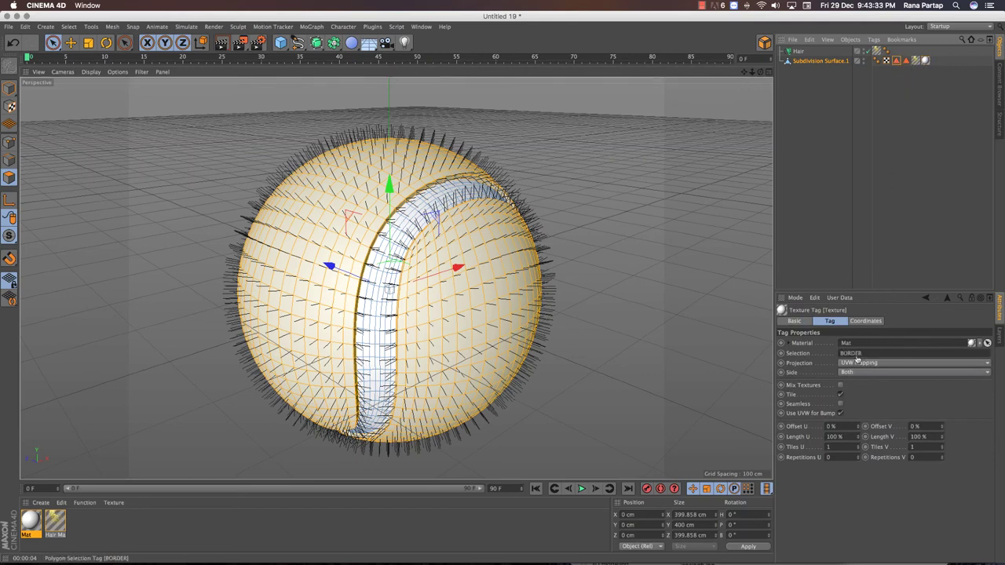
pyautogui.moveTo(900, 69); pyautogui.dragTo(858, 354)
# Add a Floor and lower it on Y beneath the ball.
pyautogui.click(797, 51)
pyautogui.click(368, 43)
pyautogui.click(402, 55)
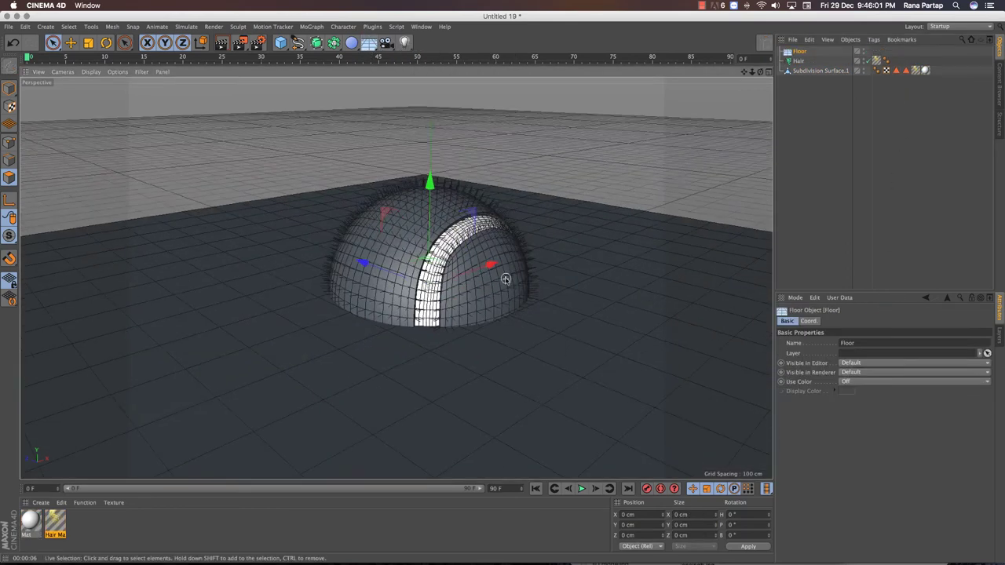
pyautogui.moveTo(427, 180)
pyautogui.mouseDown()
pyautogui.moveTo(428, 305)
pyautogui.moveTo(393, 235)
pyautogui.mouseUp()
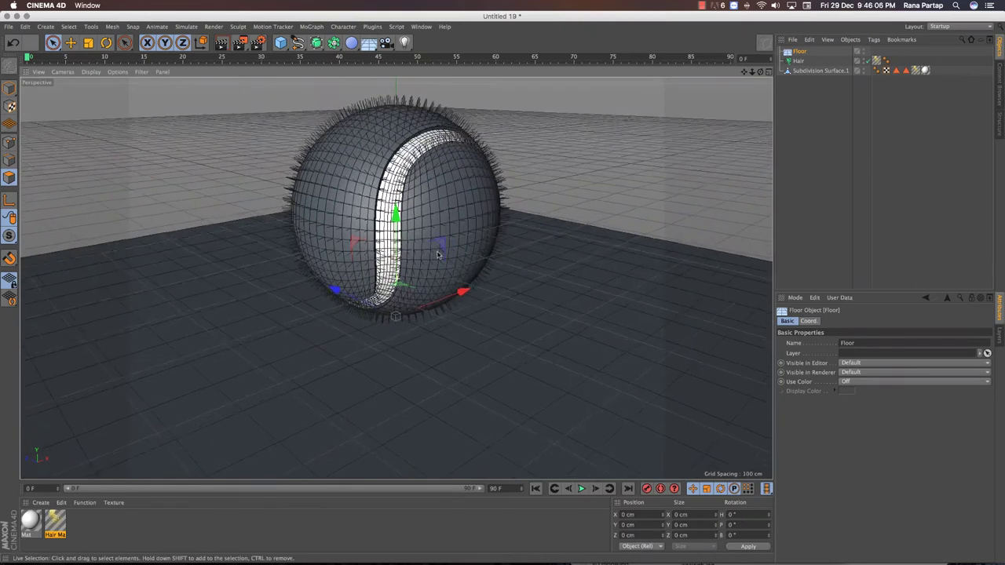
# Add a Physical Sky with its month set to August, then reselect the hair object.
pyautogui.click(369, 43)
pyautogui.click(479, 57)
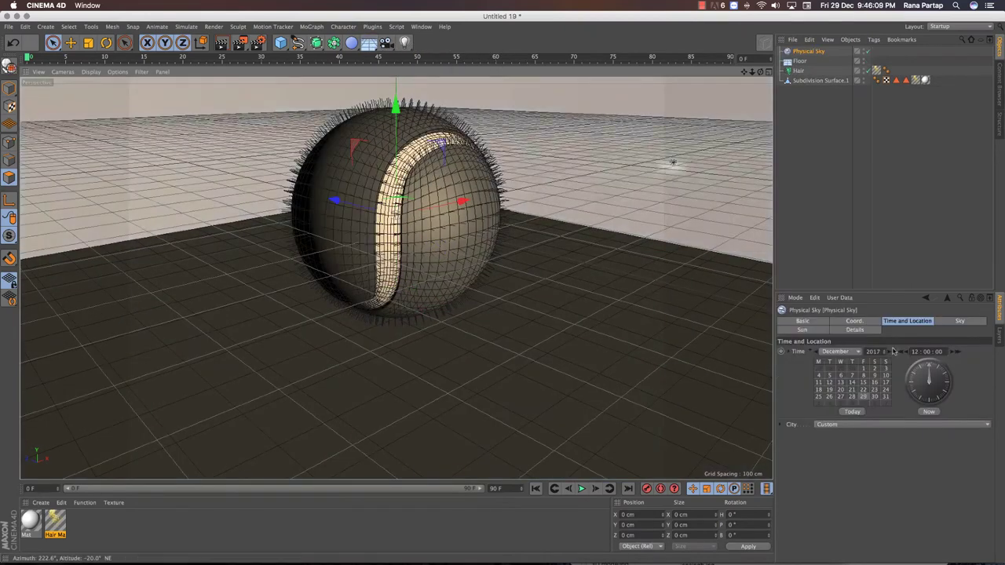
pyautogui.click(836, 352)
pyautogui.click(832, 433)
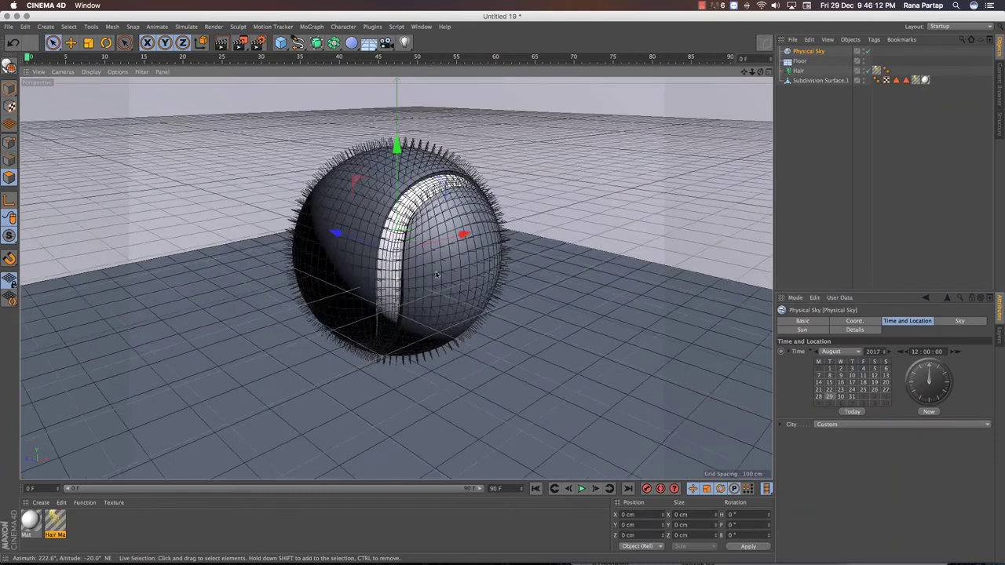
pyautogui.click(526, 164)
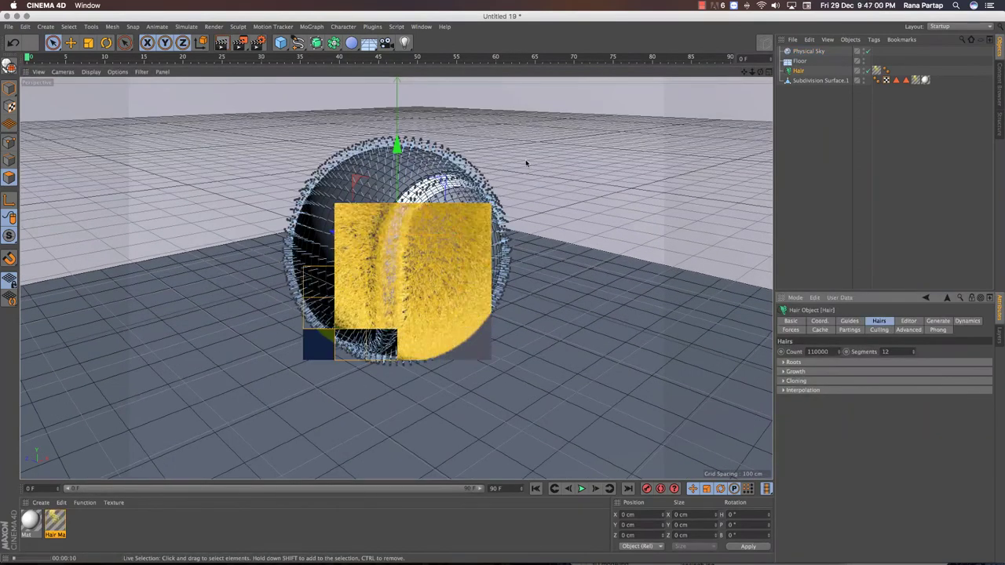